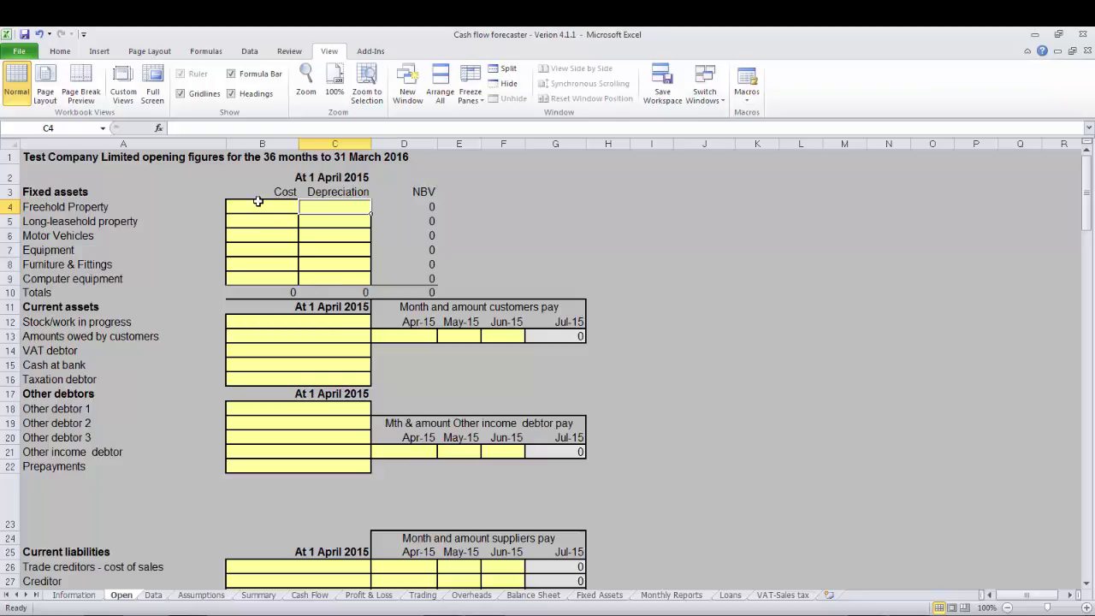
# - Look over the Information and Data sheets and return to the Open sheet with the opening figures
pyautogui.click(263, 203)
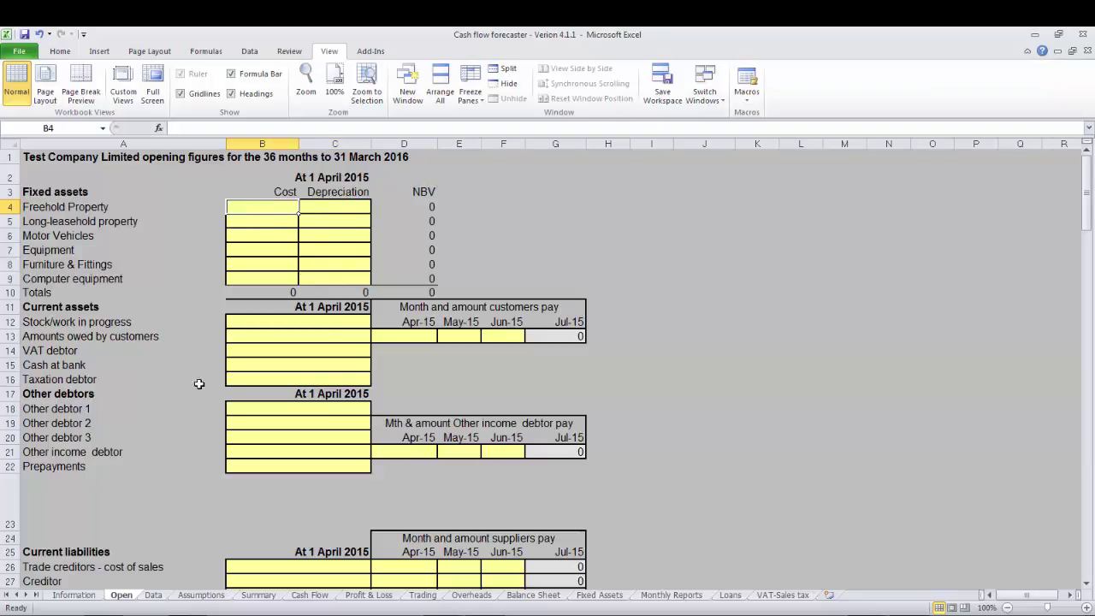
pyautogui.click(74, 596)
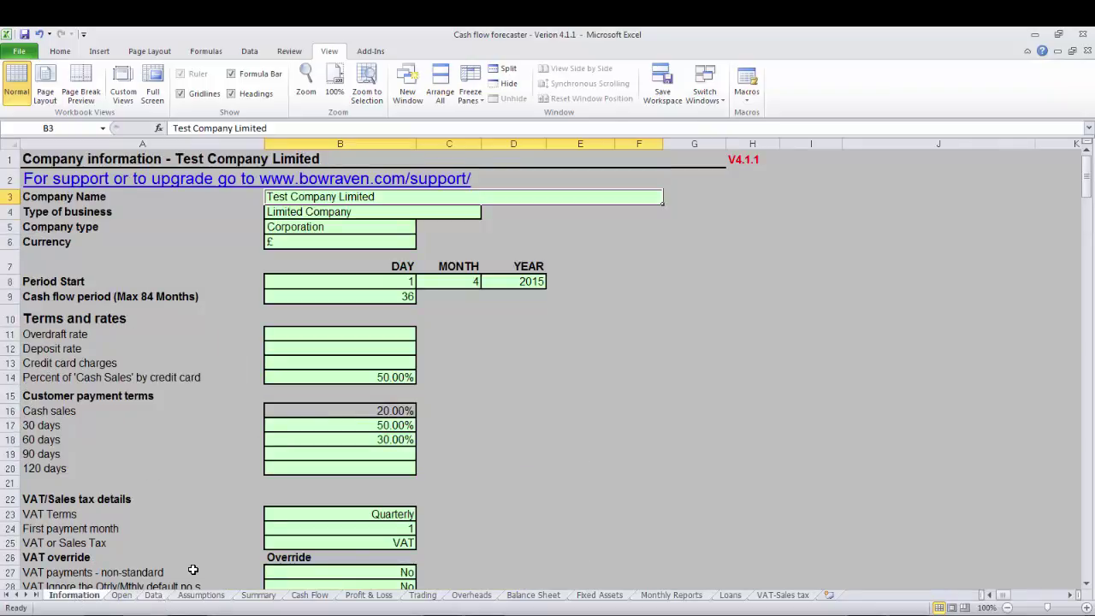
pyautogui.click(154, 595)
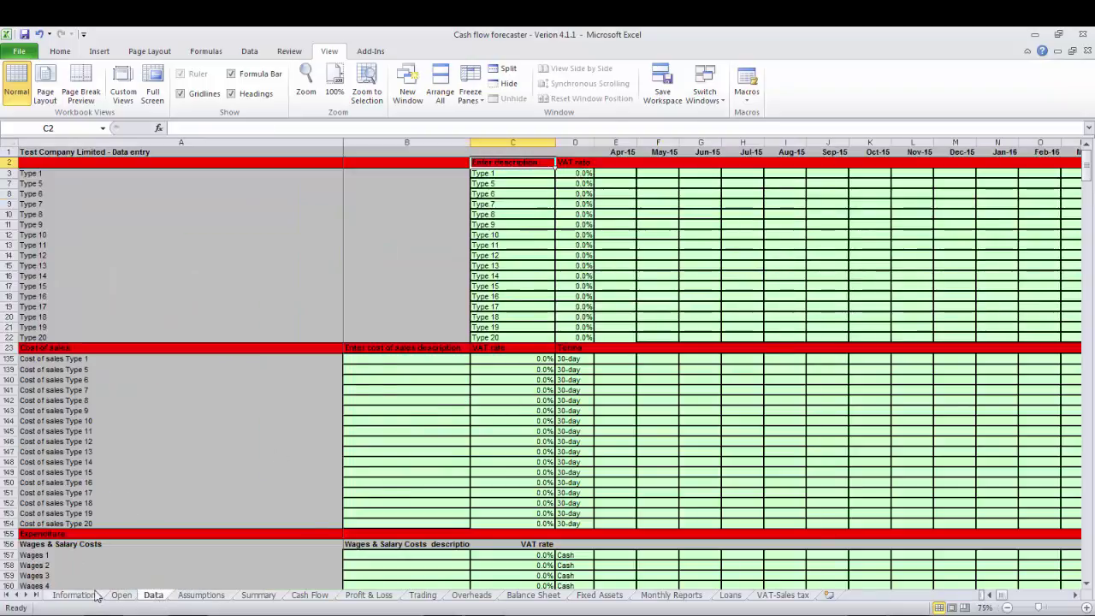
pyautogui.click(120, 598)
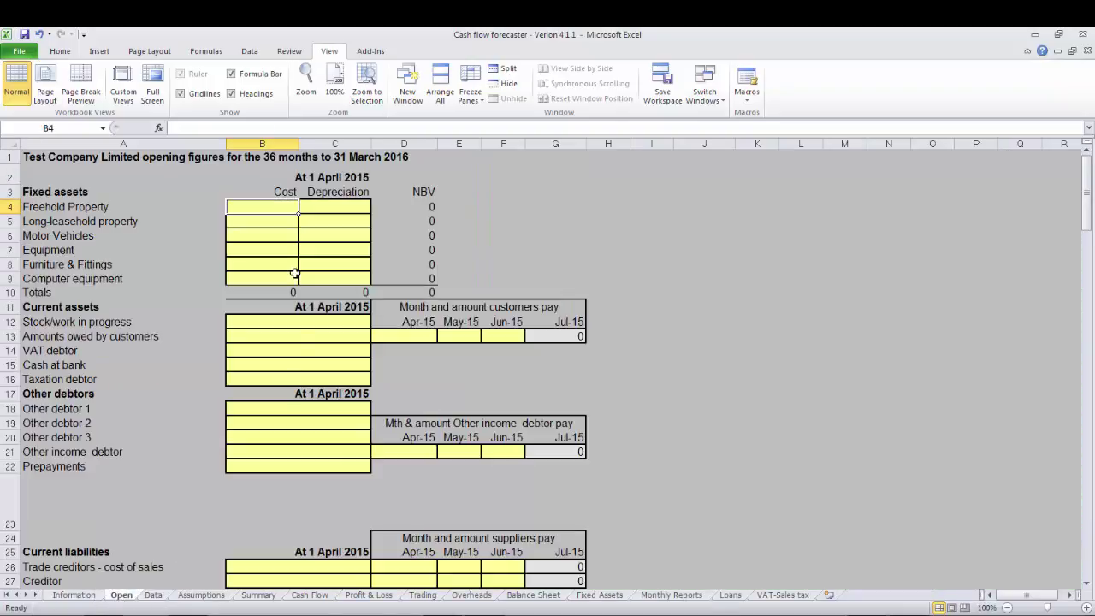
# - Enter a cost of 10000 and depreciation of 5000 for Motor Vehicles under Fixed assets
pyautogui.click(252, 232)
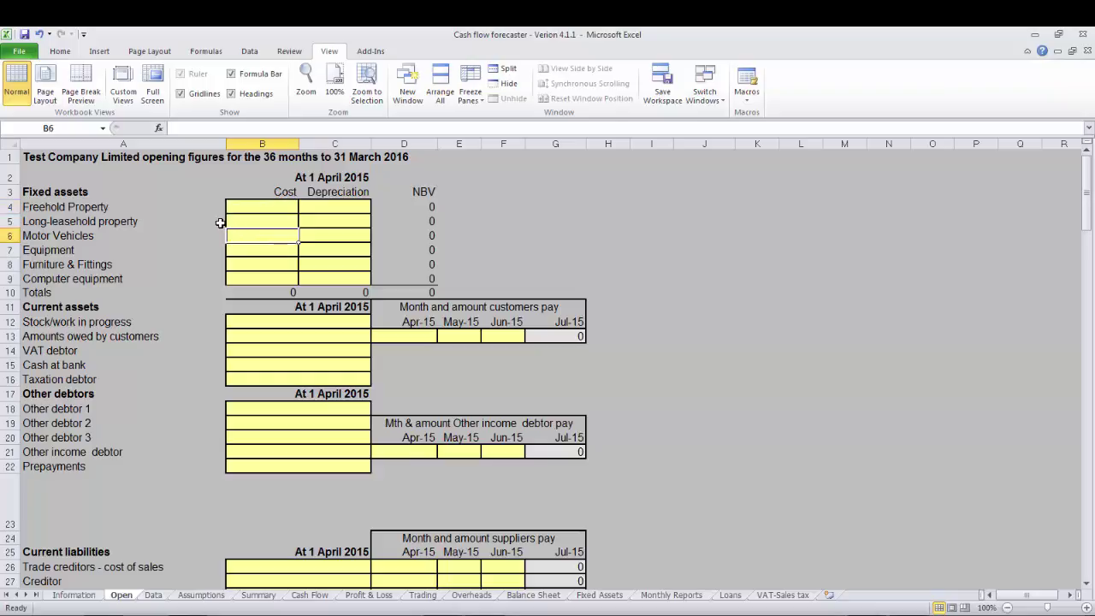
pyautogui.write('10000')
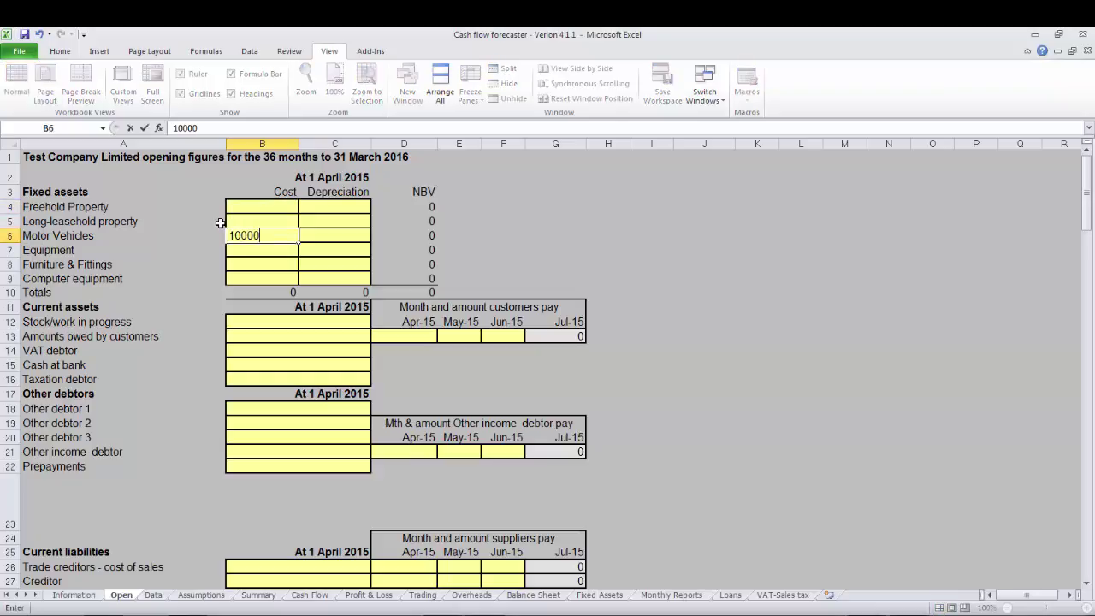
pyautogui.press('Tab')
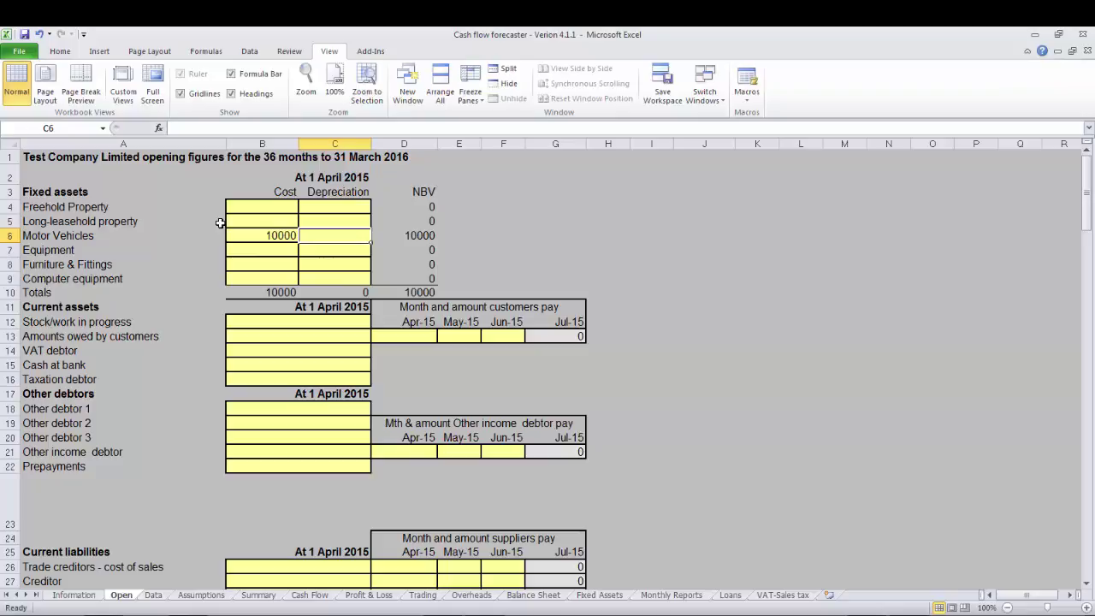
pyautogui.write('5000')
pyautogui.press('Return')
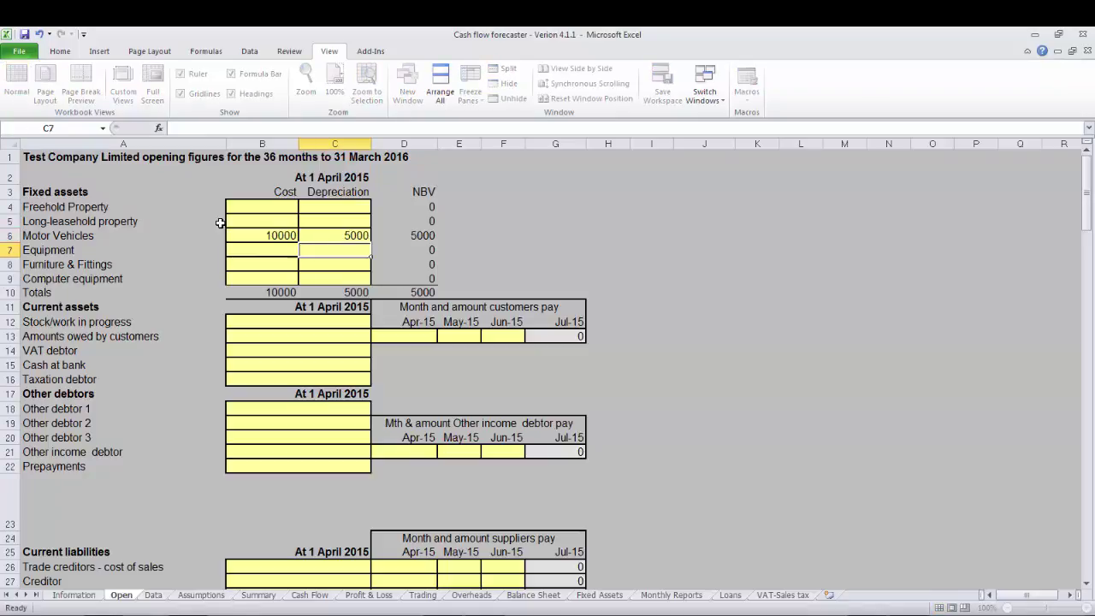
# - Enter opening current assets of 5000 for Stock/work in progress and 15000 for Amounts owed by customers
pyautogui.click(271, 320)
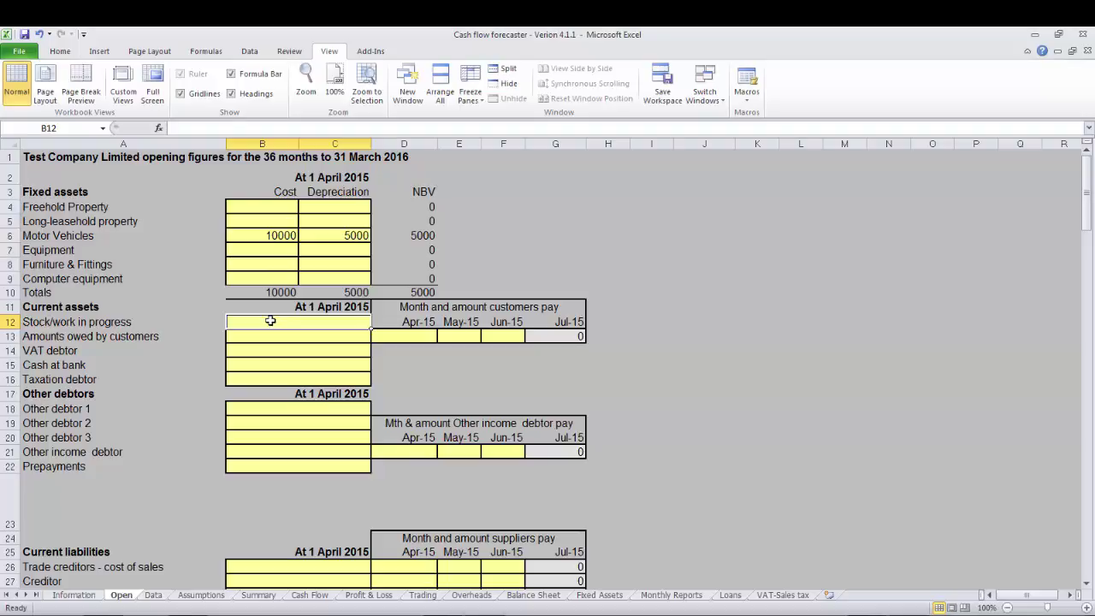
pyautogui.write('5000')
pyautogui.press('Return')
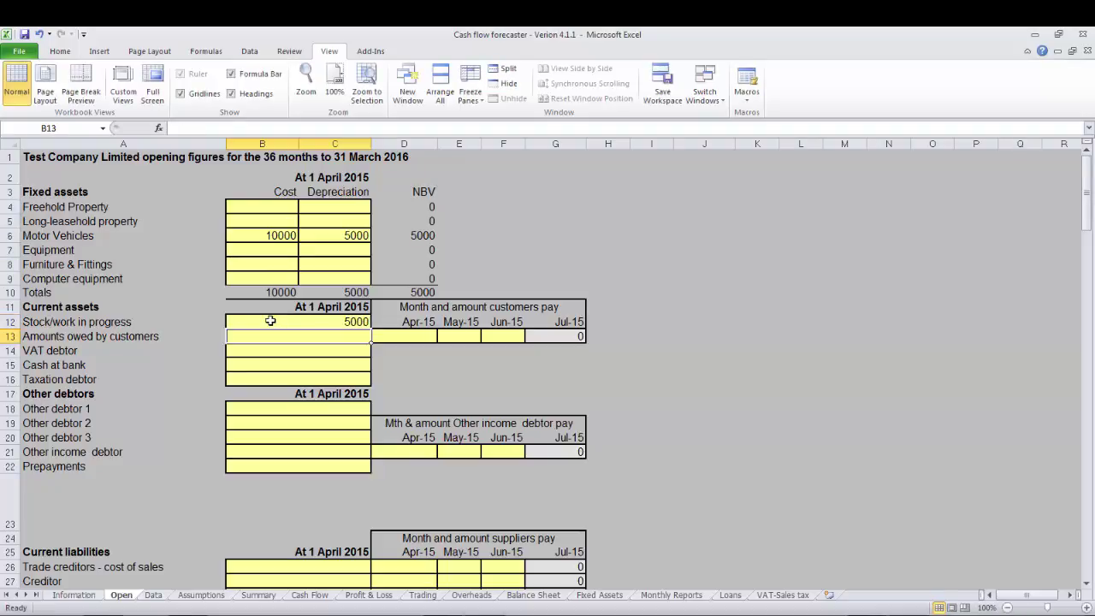
pyautogui.write('15000')
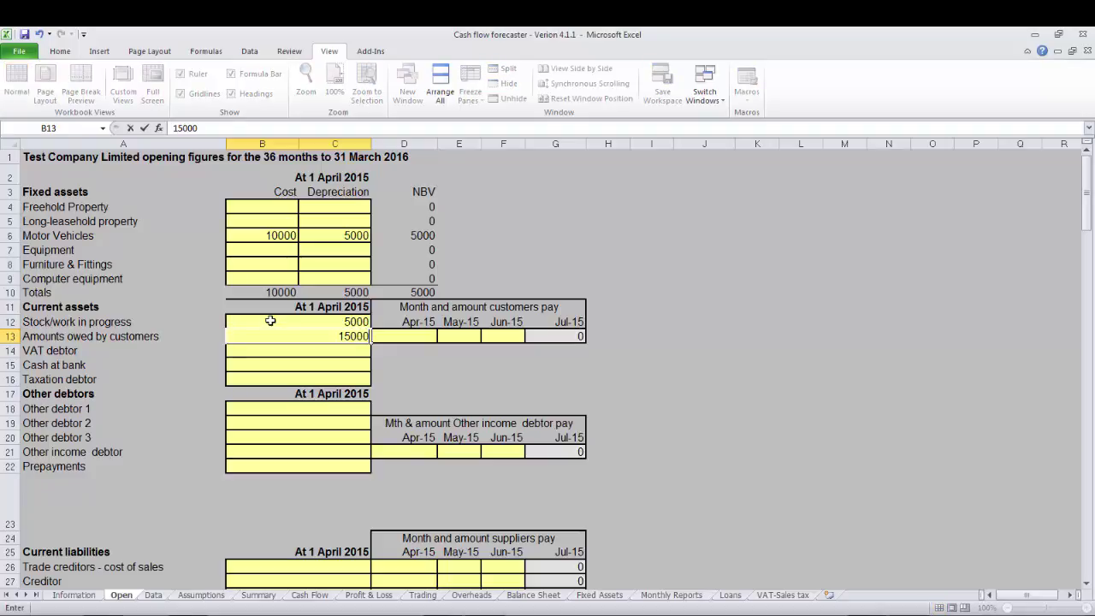
pyautogui.press('Return')
pyautogui.press('Up')
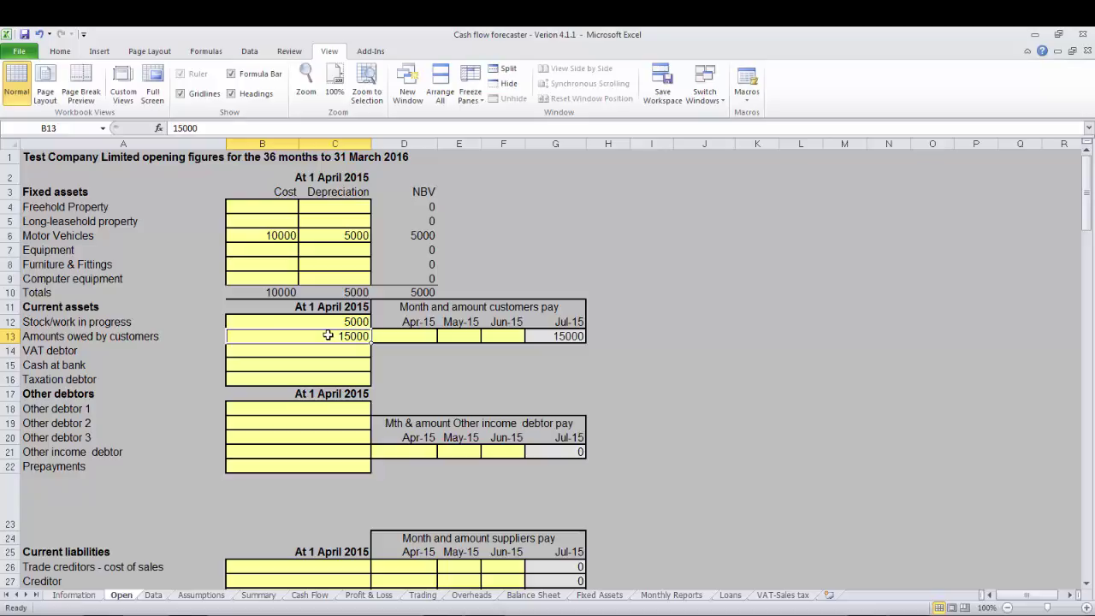
# - Allocate the amounts owed by customers as payments of 5000 in Apr-15 and 10000 in May-15
pyautogui.click(395, 334)
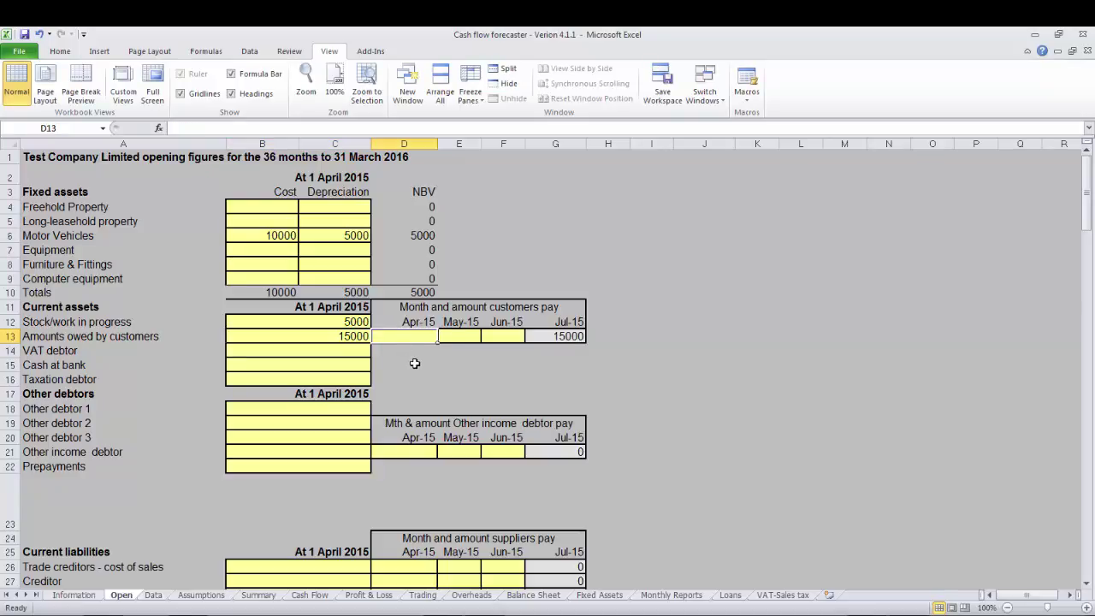
pyautogui.press('Right')
pyautogui.press('Right')
pyautogui.press('Right')
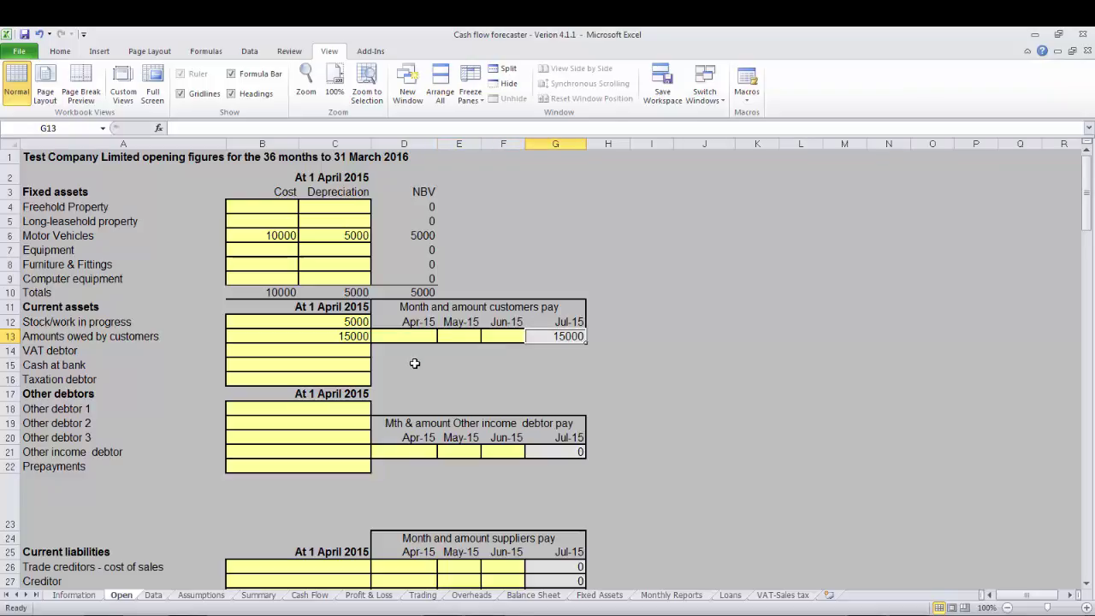
pyautogui.press('Left')
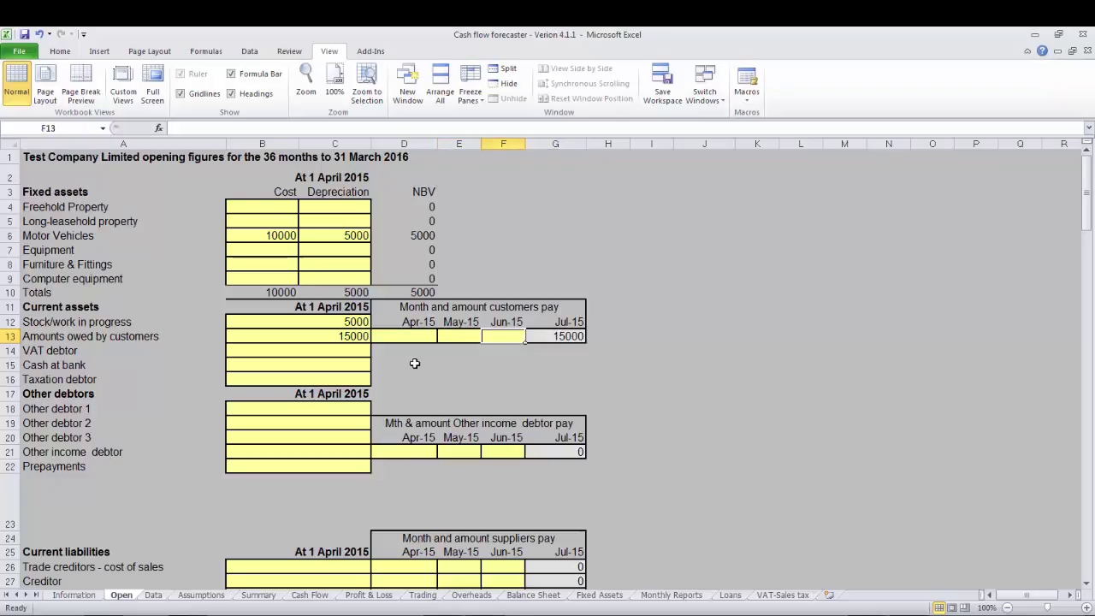
pyautogui.press('Left')
pyautogui.press('Left')
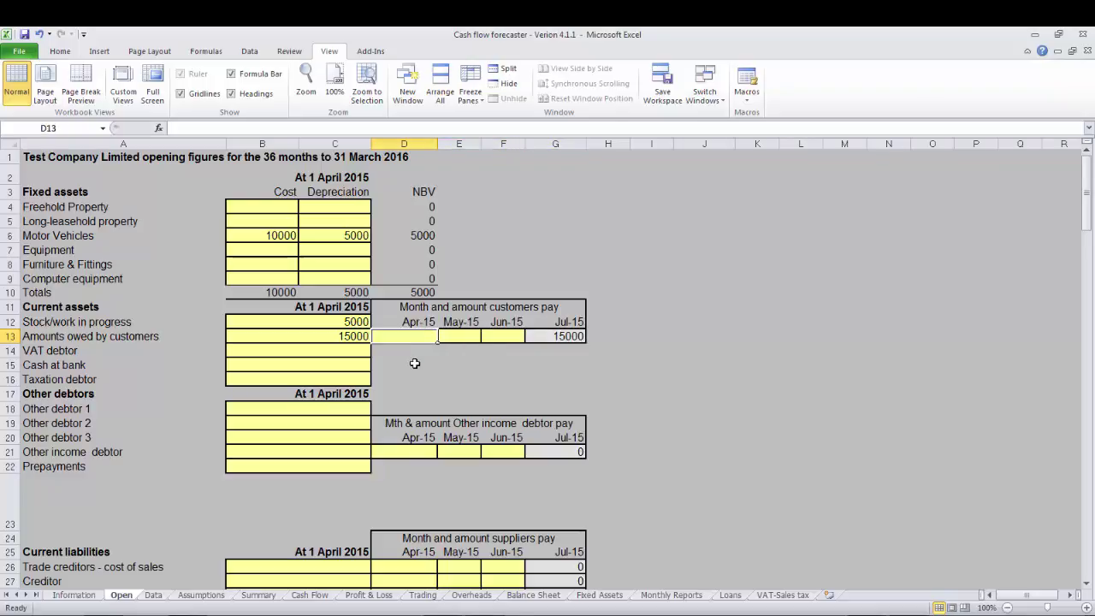
pyautogui.write('5000')
pyautogui.press('Right')
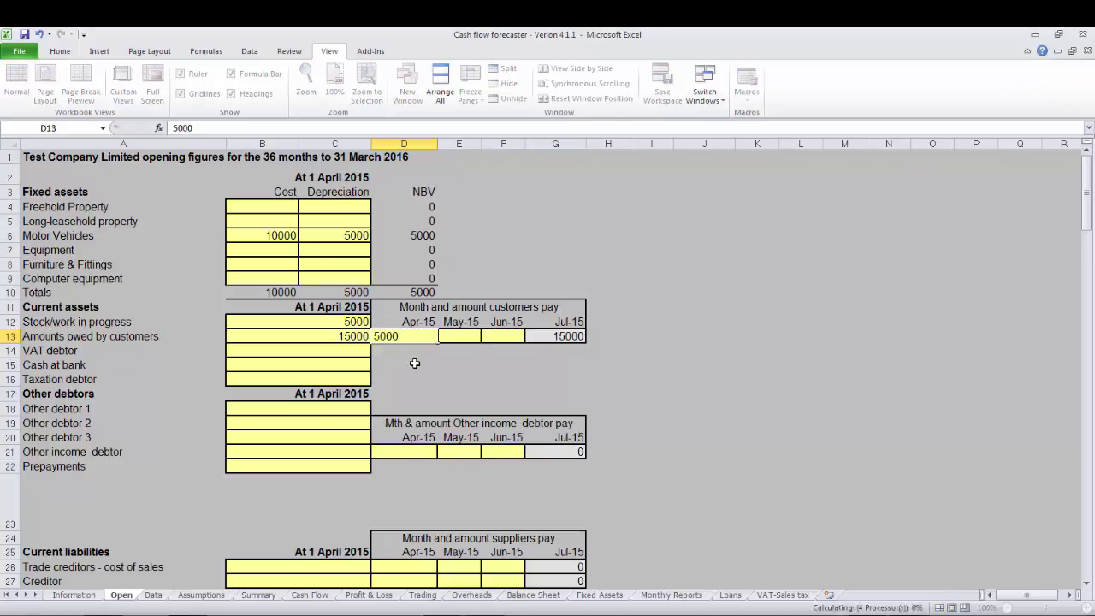
pyautogui.write('10')
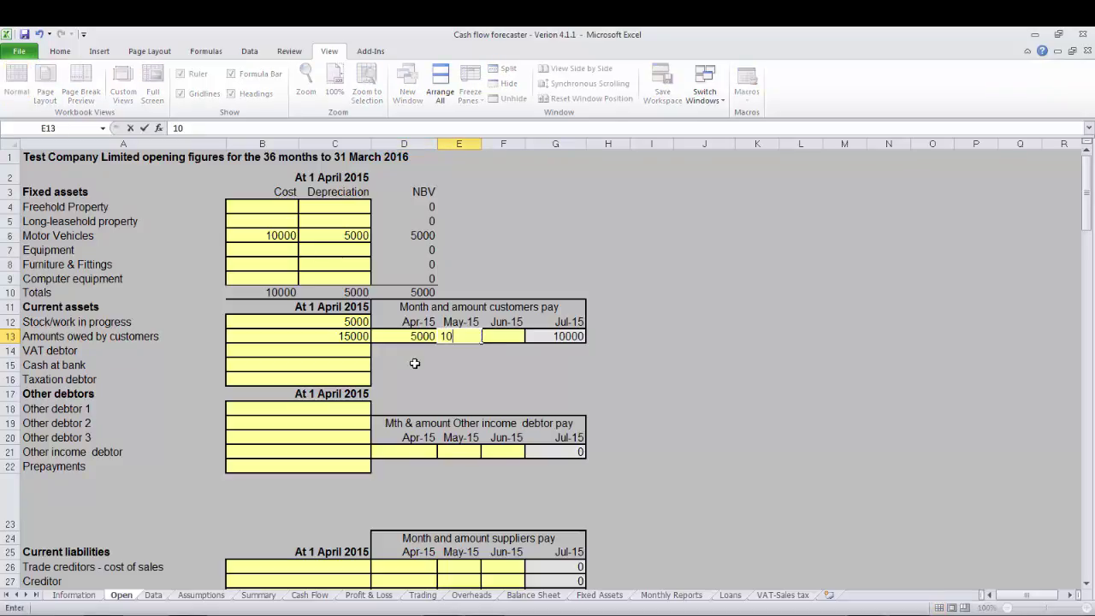
pyautogui.write('000')
pyautogui.press('Return')
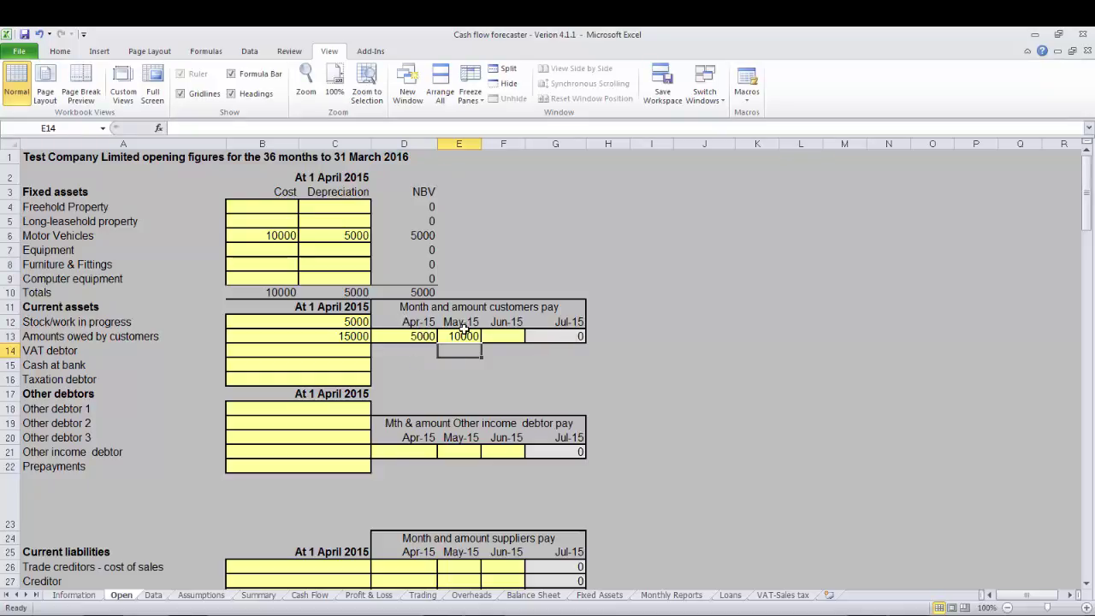
# - Try an extra customer payment of 1000 in Jun-15 and clear that entry again
pyautogui.click(505, 338)
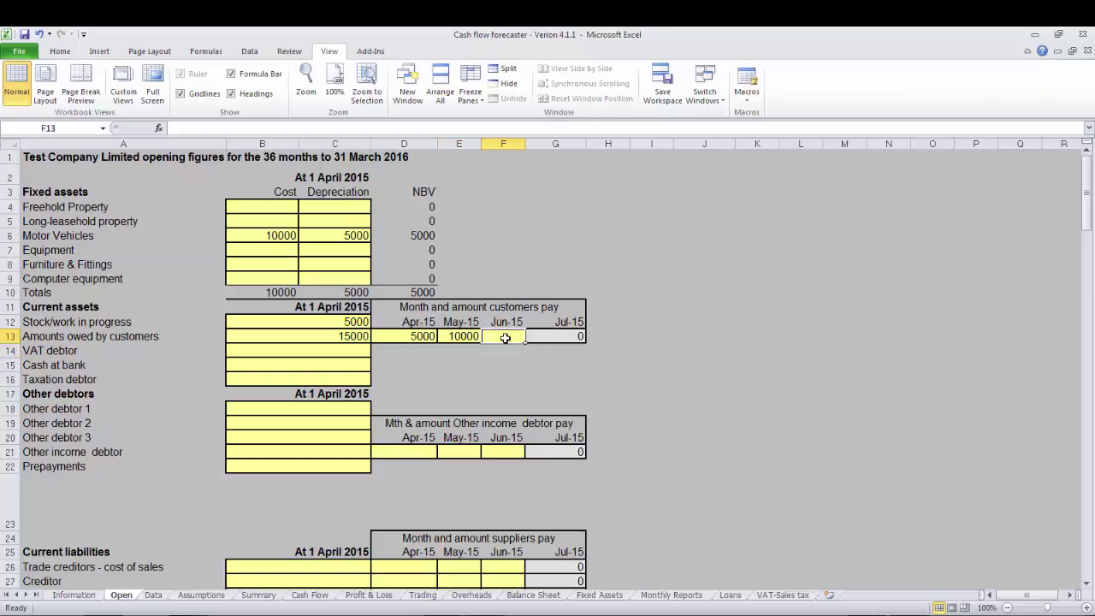
pyautogui.write('1')
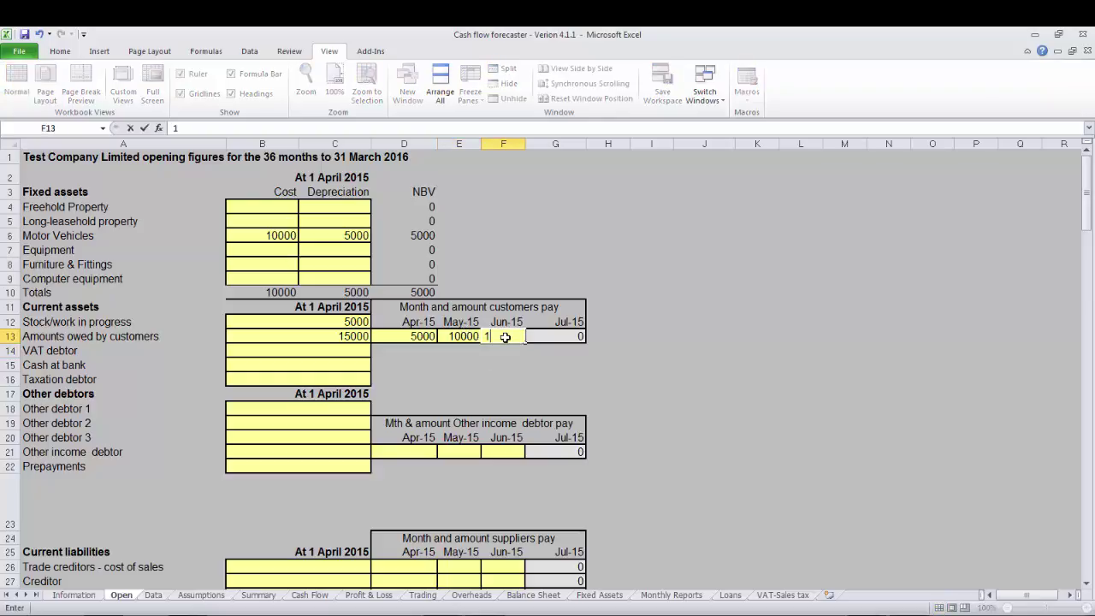
pyautogui.write('000')
pyautogui.press('Return')
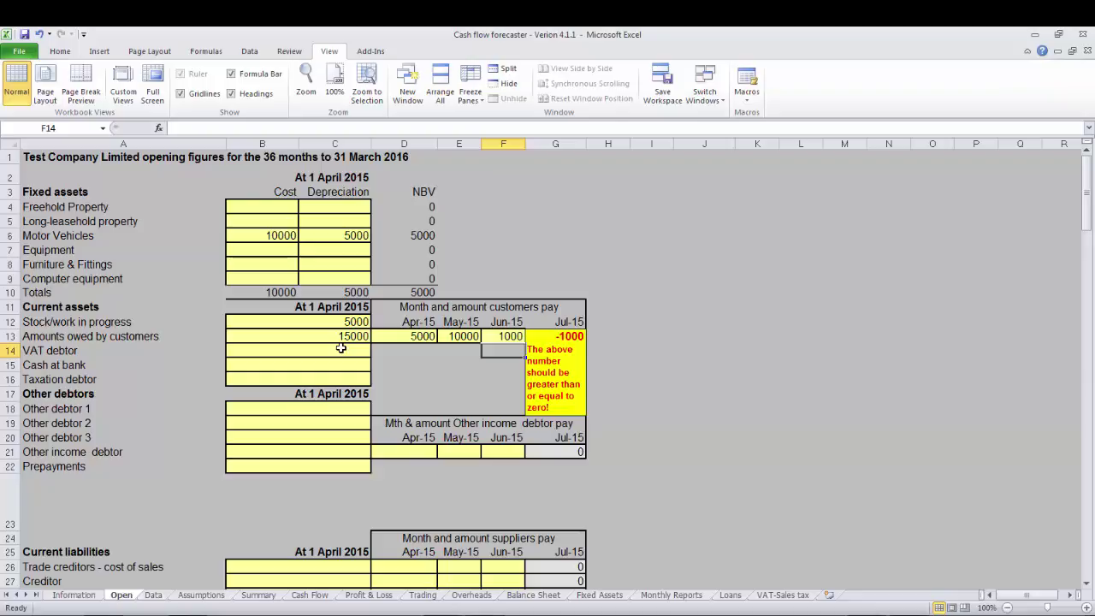
pyautogui.click(507, 337)
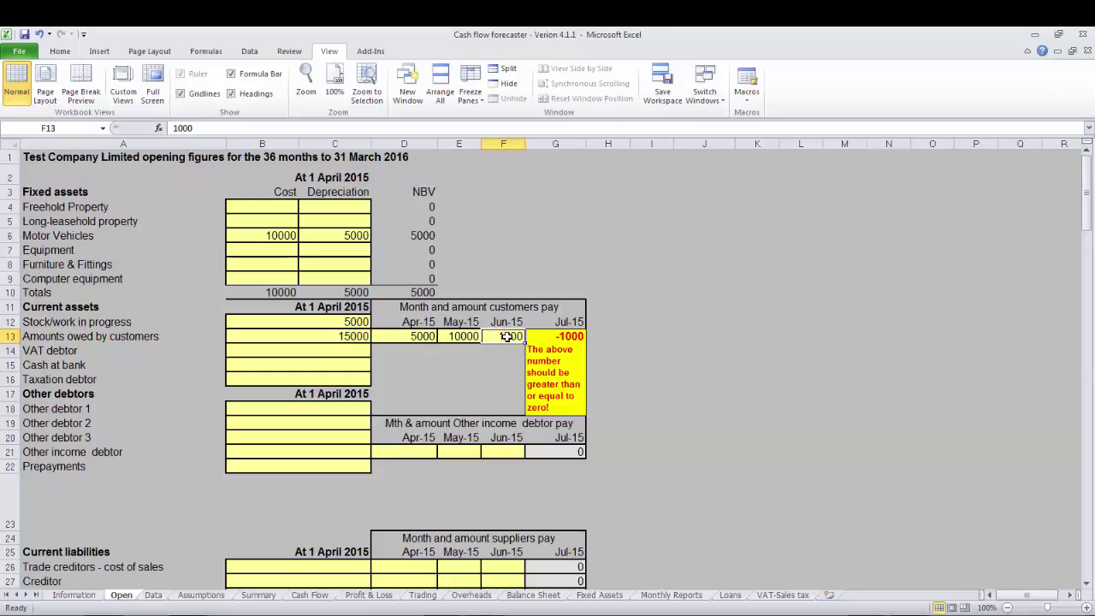
pyautogui.press('Delete')
# - Enter 6000 as the opening Cash at bank, leaving the VAT debtor blank
pyautogui.click(267, 350)
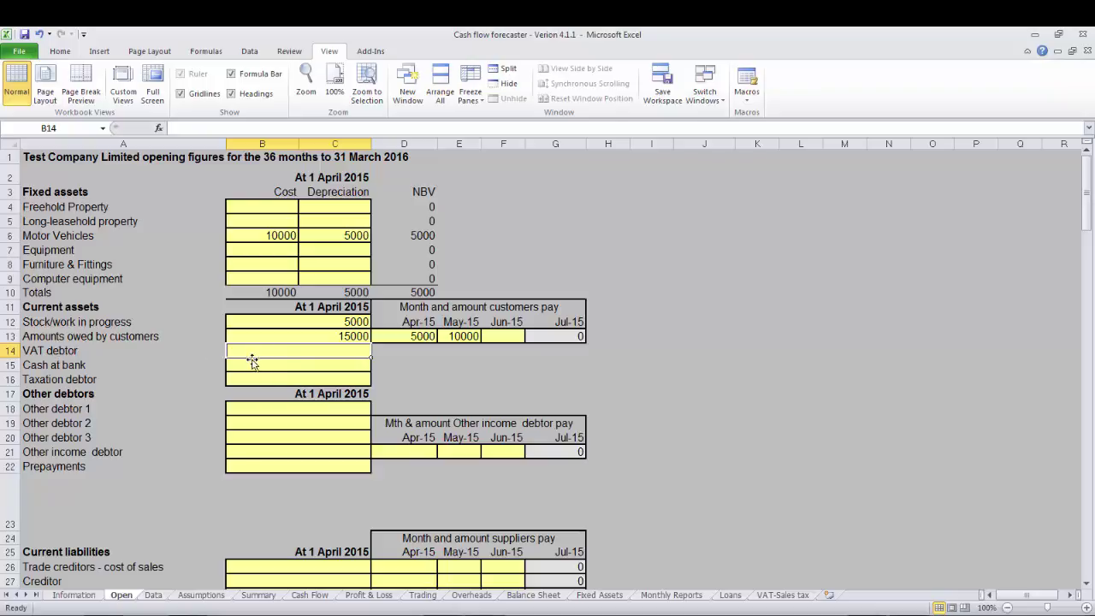
pyautogui.click(252, 367)
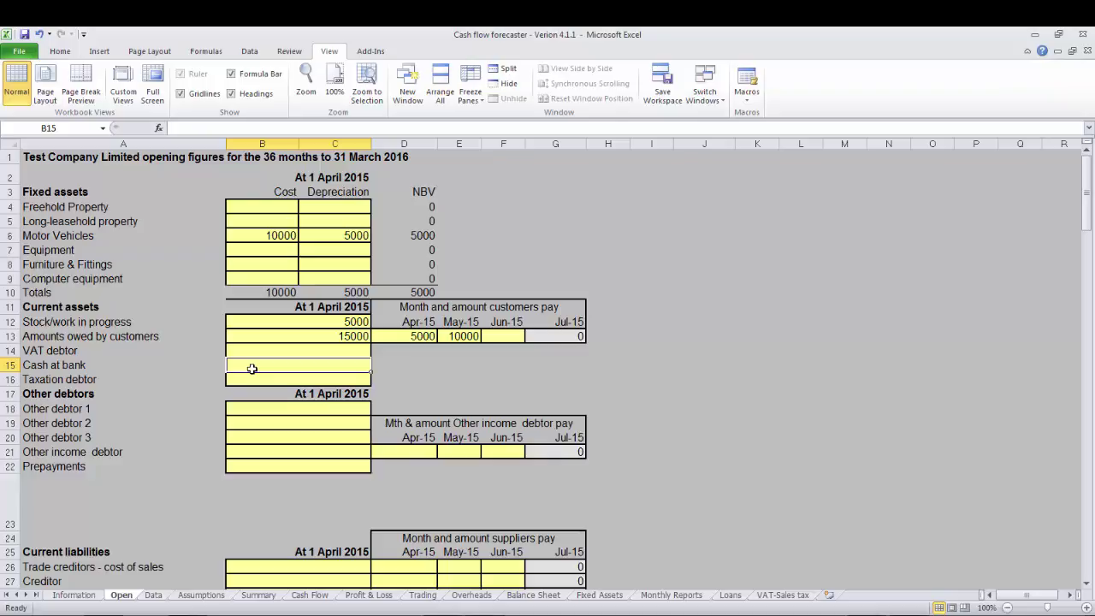
pyautogui.write('6000')
pyautogui.press('Return')
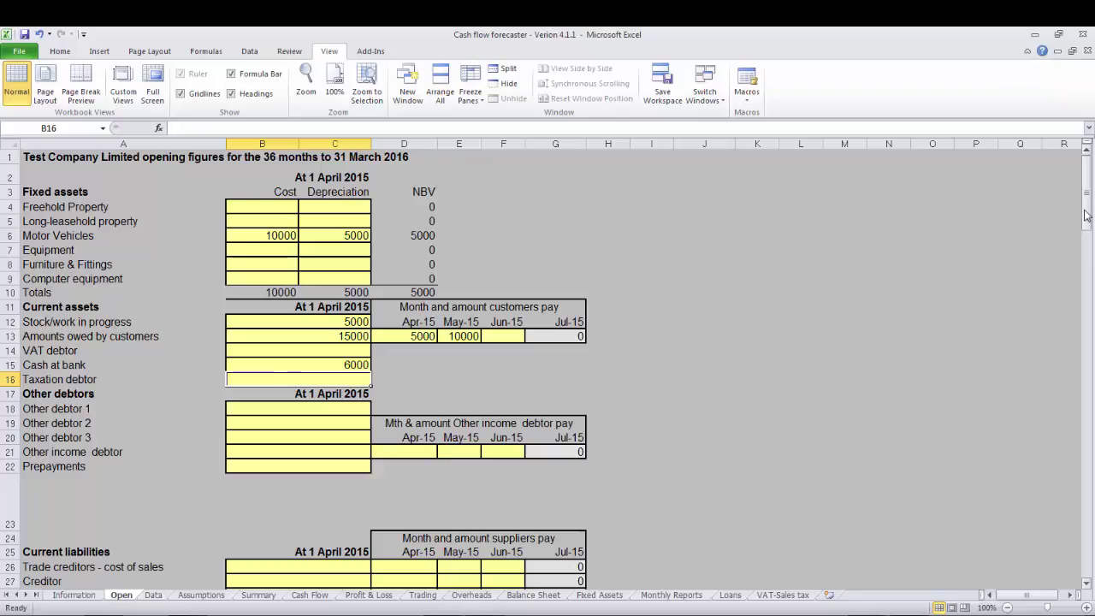
# - Enter 1000 for Other income debtor, with payments of 500 in Apr-15 and 500 in May-15
pyautogui.moveTo(1086, 216); pyautogui.dragTo(1087, 250)
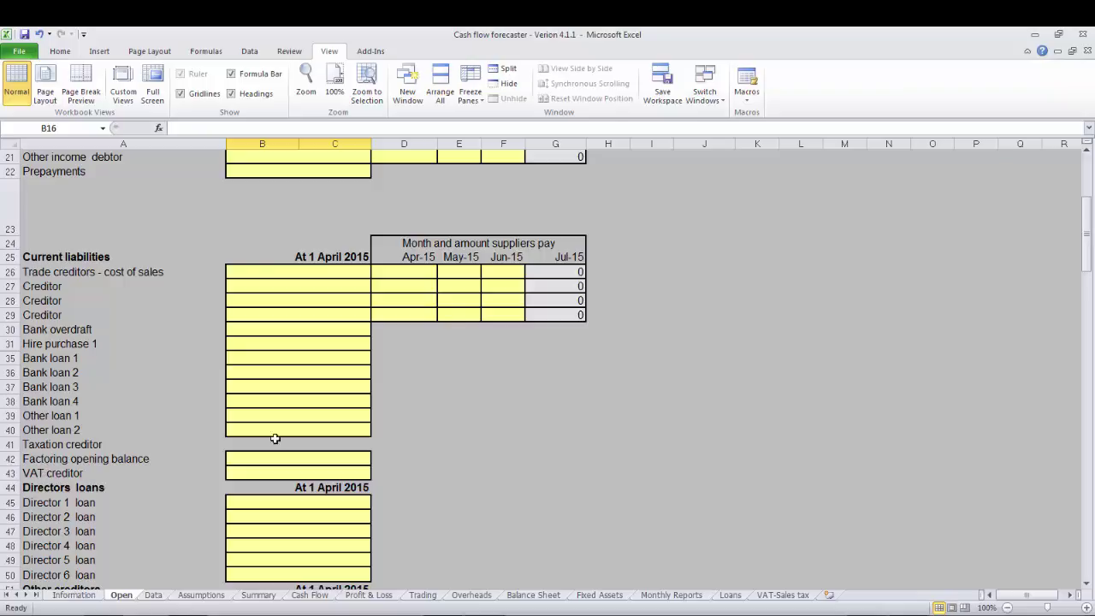
pyautogui.moveTo(1083, 227); pyautogui.dragTo(1083, 219)
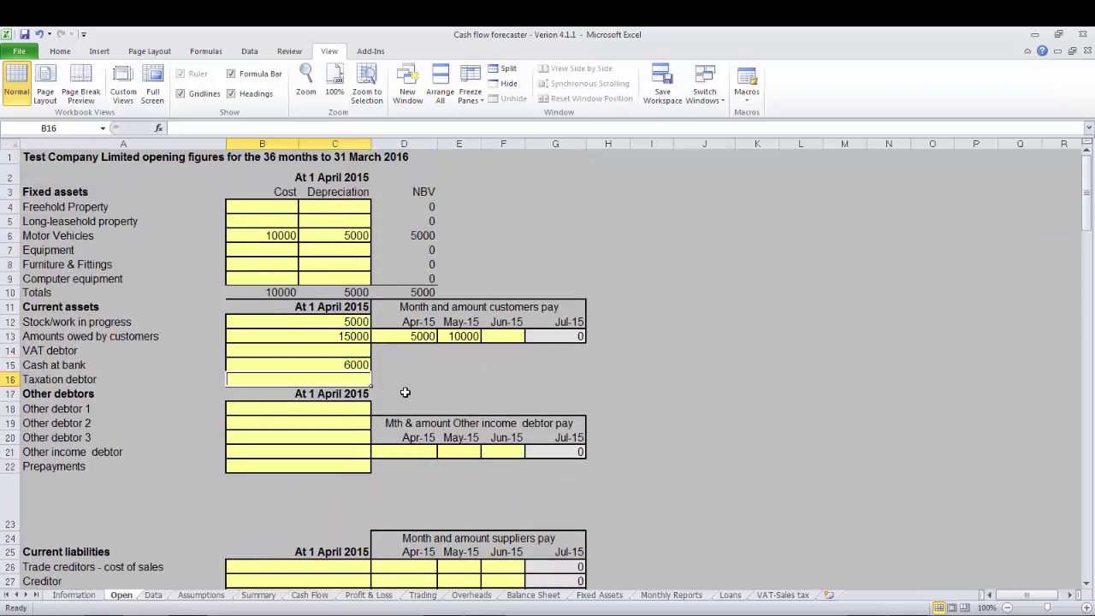
pyautogui.click(252, 452)
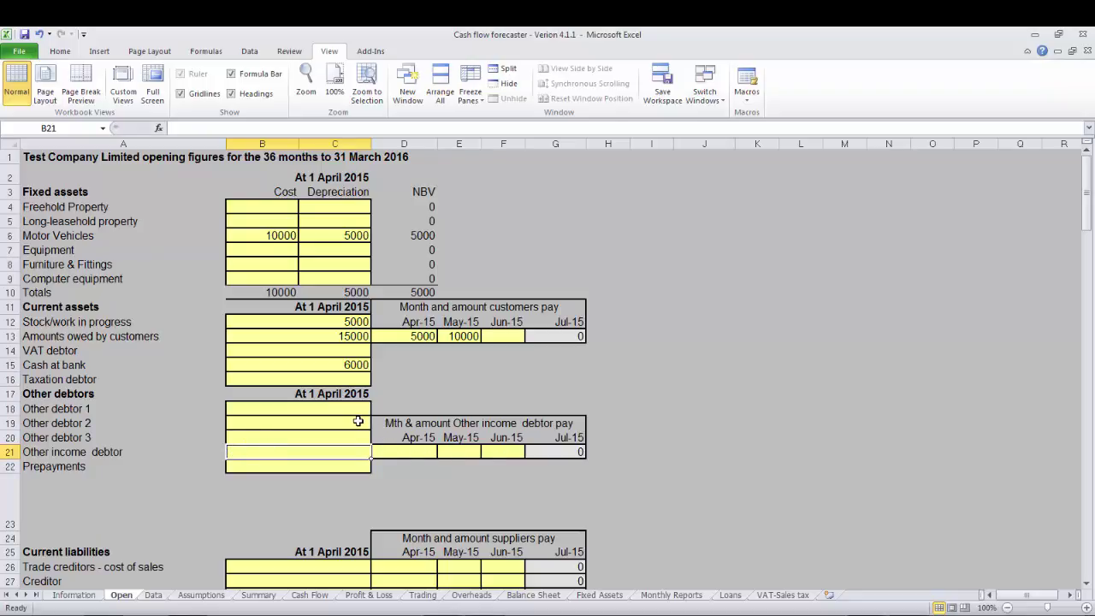
pyautogui.write('1000')
pyautogui.press('Tab')
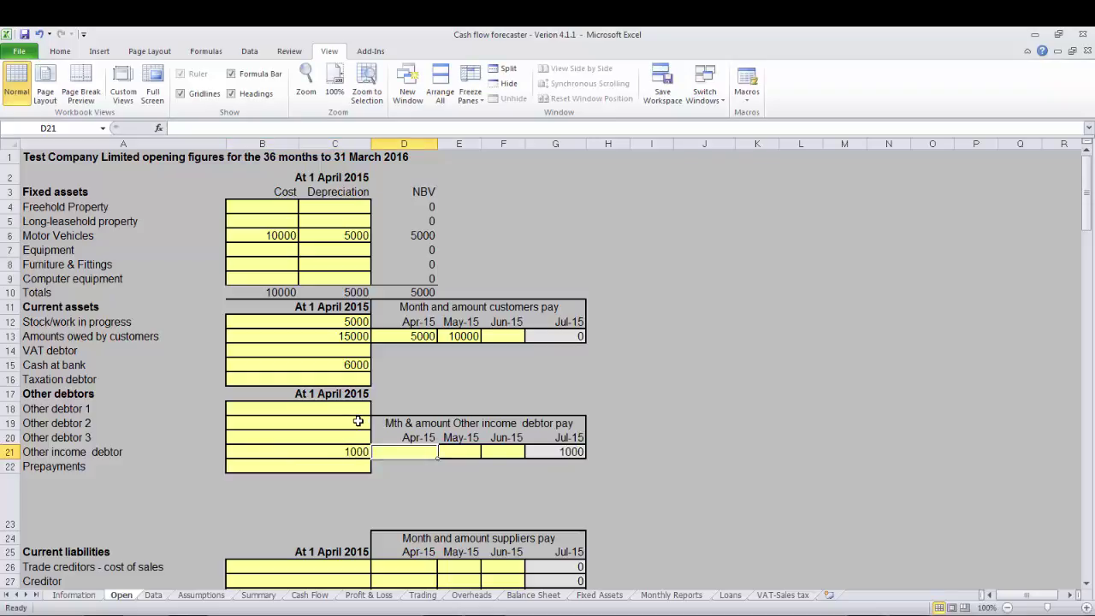
pyautogui.write('500')
pyautogui.press('Tab')
pyautogui.write('500')
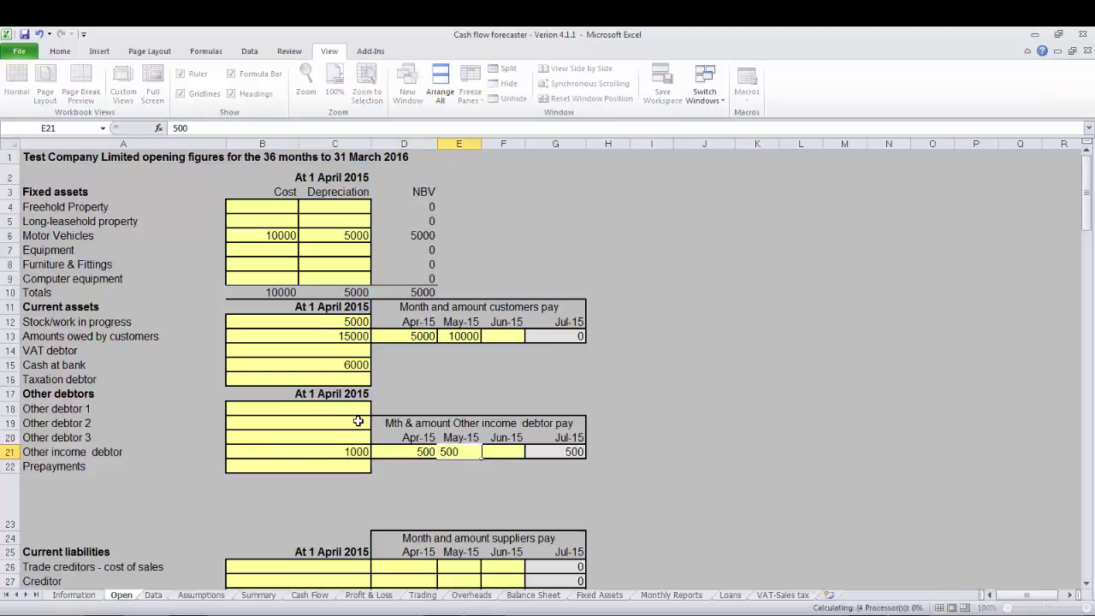
pyautogui.press('Return')
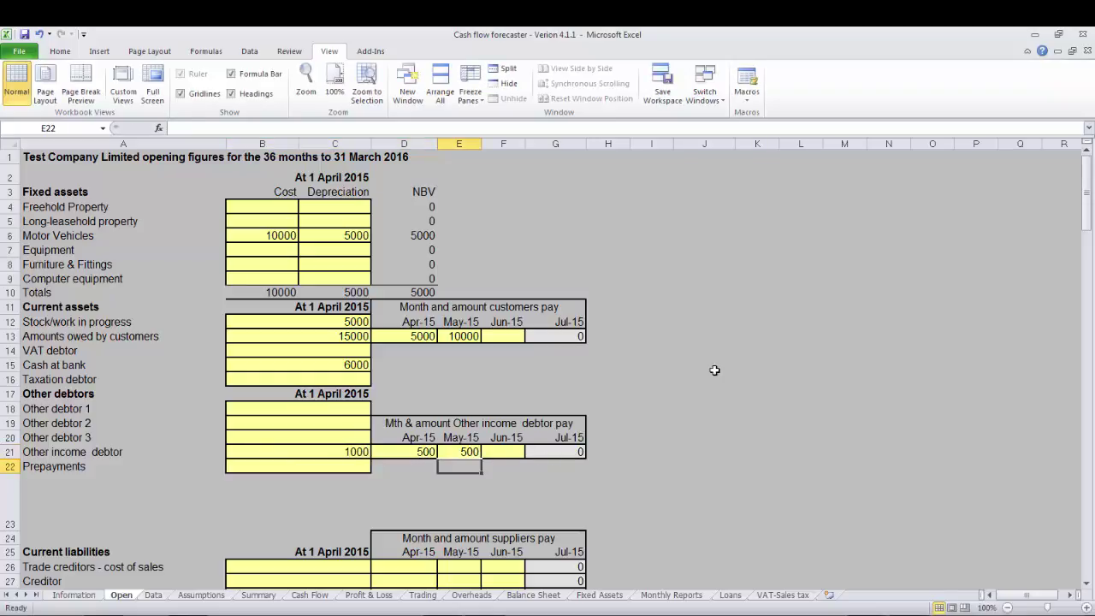
# - Enter 9000 for Trade creditors - cost of sales under Current liabilities
pyautogui.moveTo(1086, 224); pyautogui.dragTo(1084, 254)
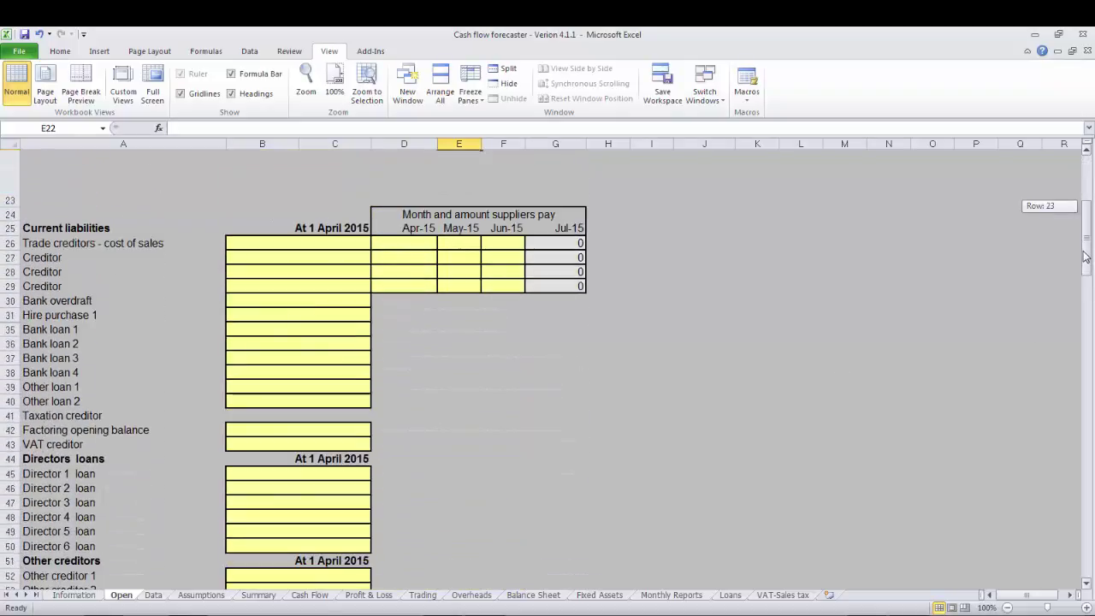
pyautogui.click(256, 242)
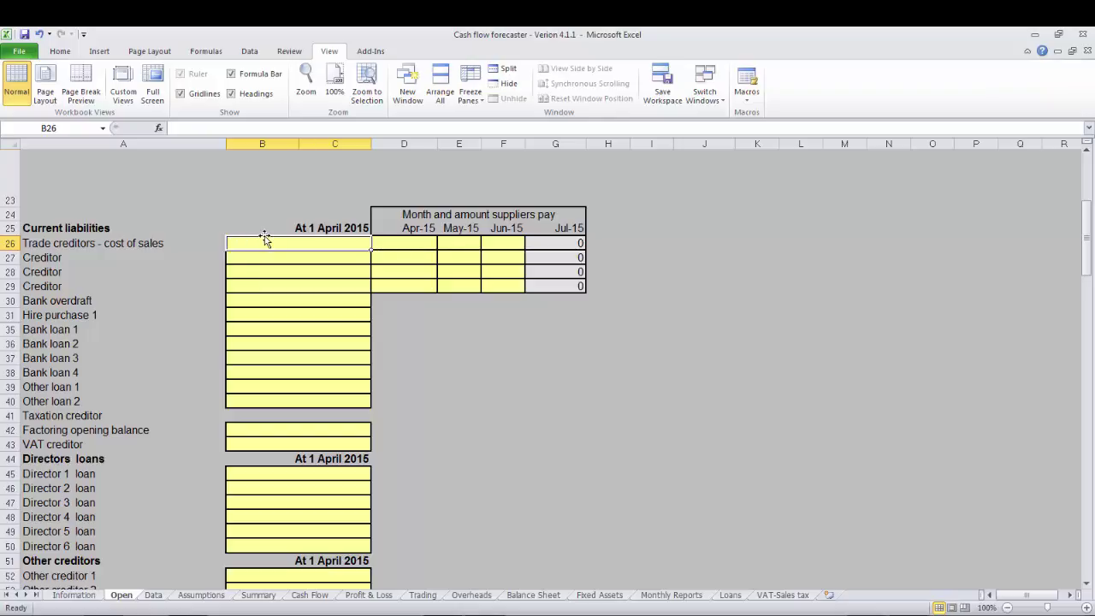
pyautogui.write('9000')
pyautogui.press('Return')
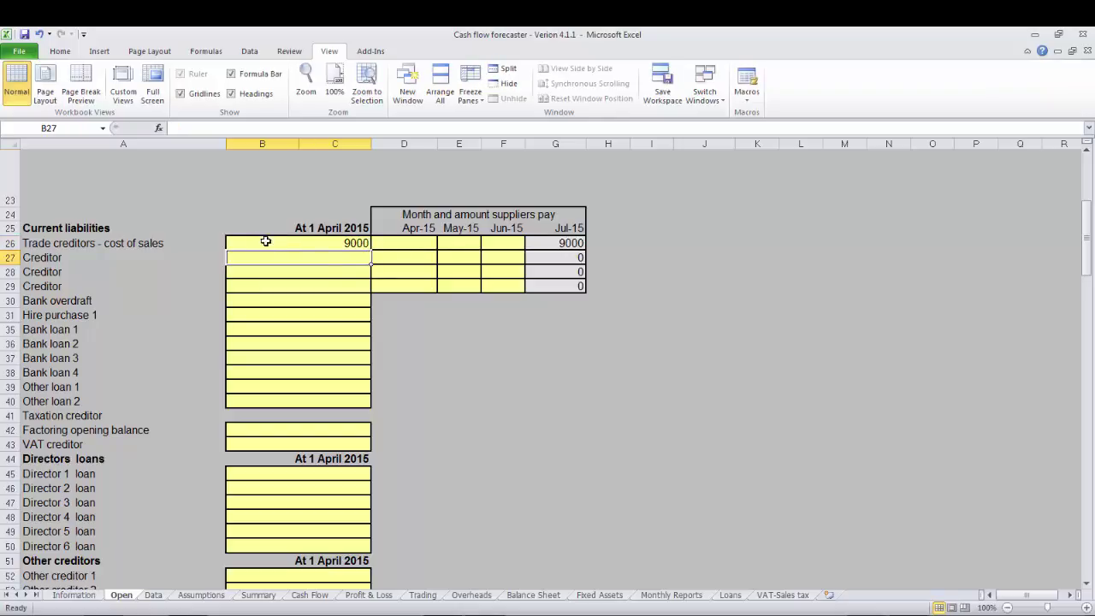
# - Enter supplier payments for Trade creditors - cost of sales of 3000 in Apr-15 and 6000 in May-15
pyautogui.press('Up')
pyautogui.press('Tab')
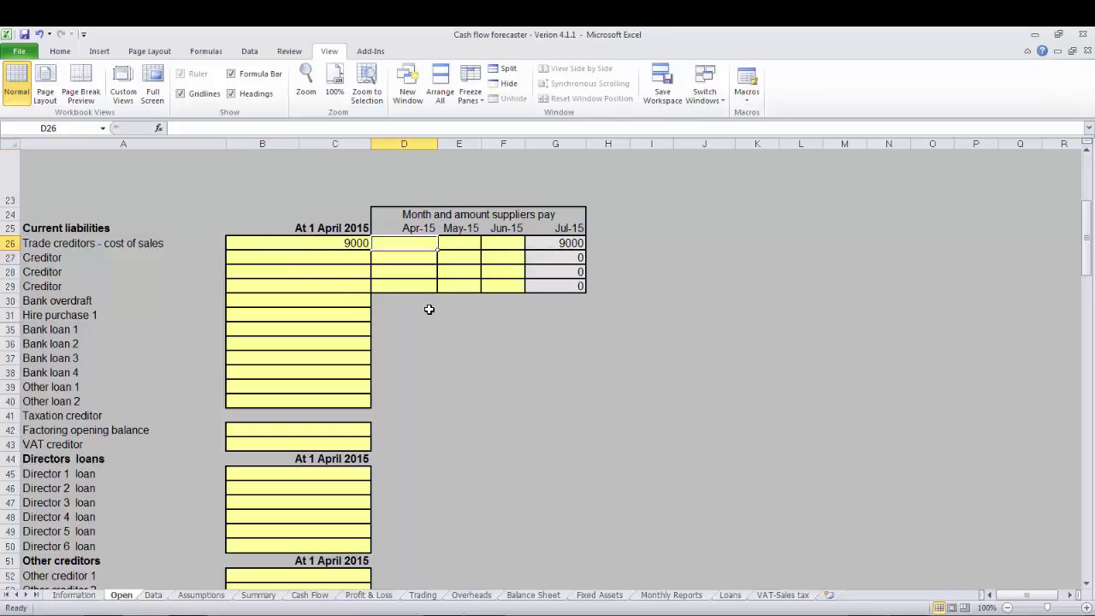
pyautogui.write('3000')
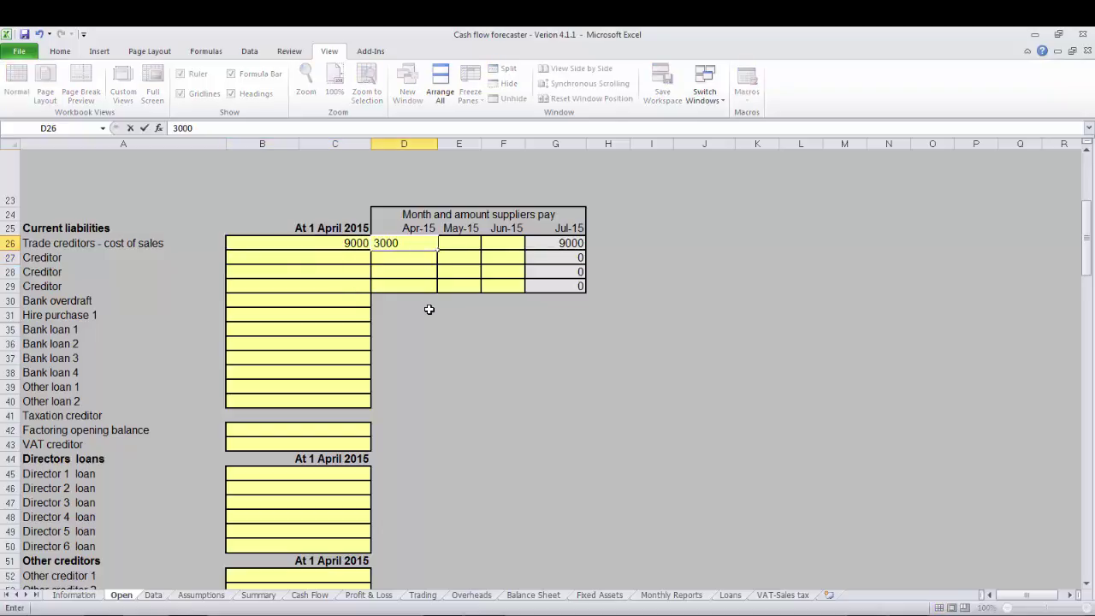
pyautogui.press('Tab')
pyautogui.write('60')
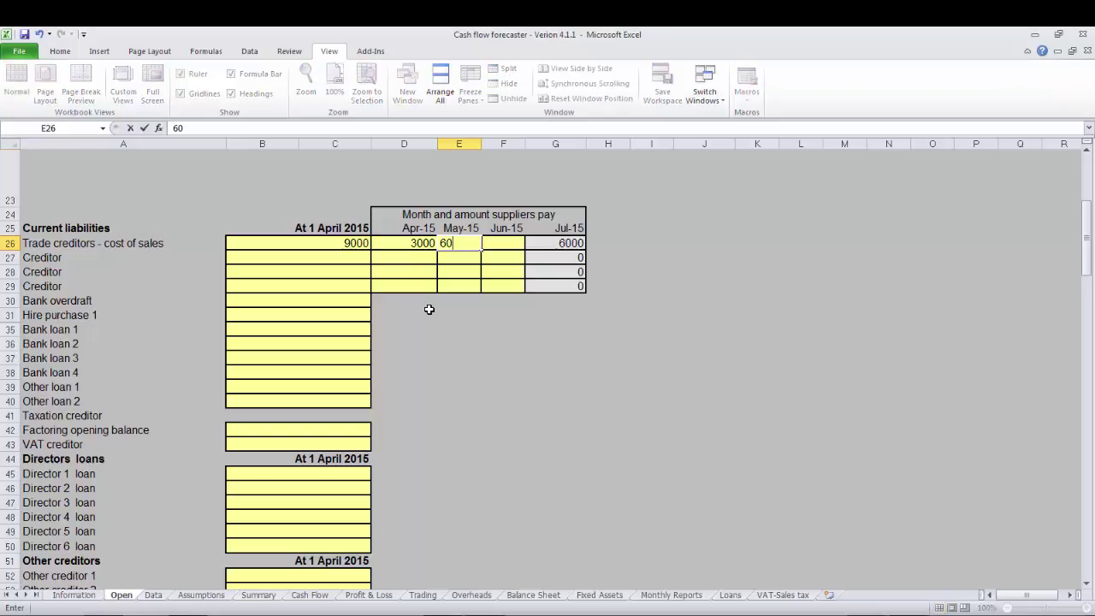
pyautogui.write('00')
pyautogui.press('Return')
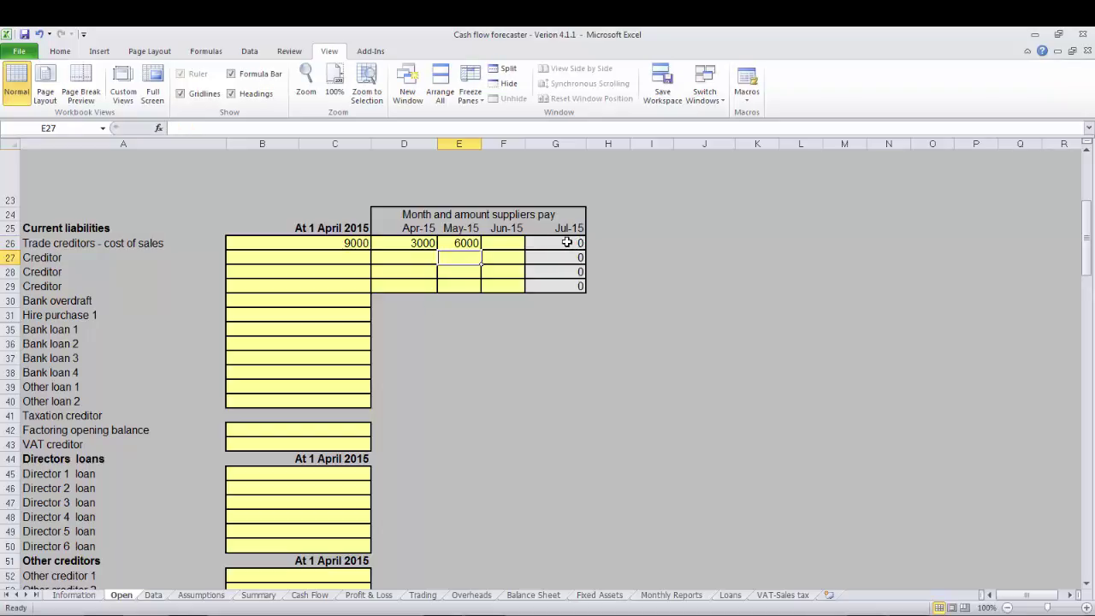
# - Clear the May-15 payment for Trade creditors - cost of sales and undo that deletion
pyautogui.click(461, 243)
pyautogui.press('Delete')
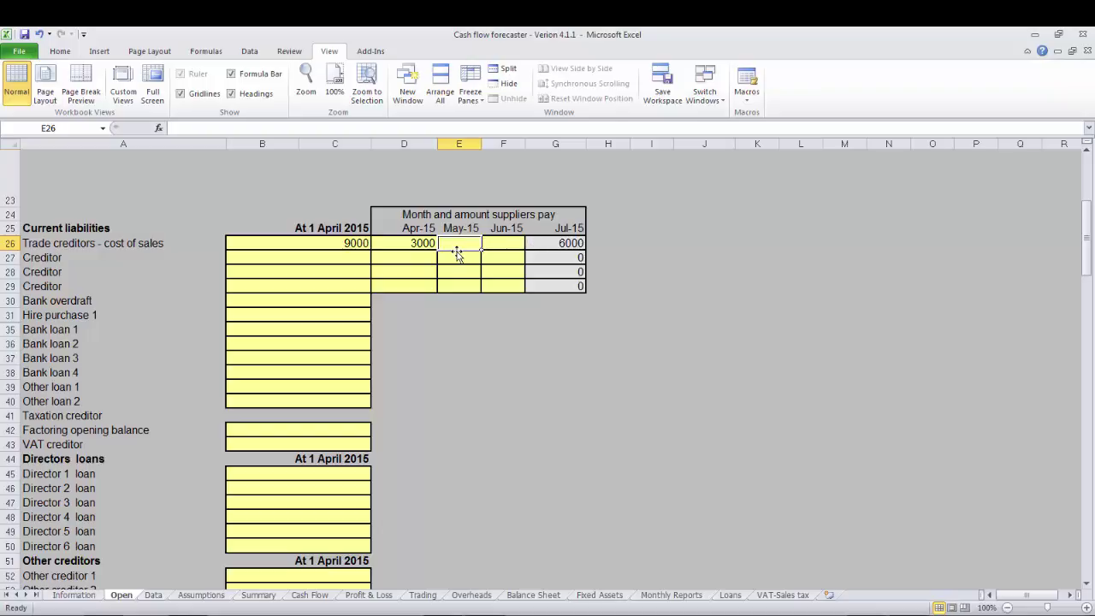
pyautogui.hotkey('ctrl', 'z')
# - Try an extra Trade creditors payment of 1000 in Jun-15 and clear that entry again
pyautogui.press('Tab')
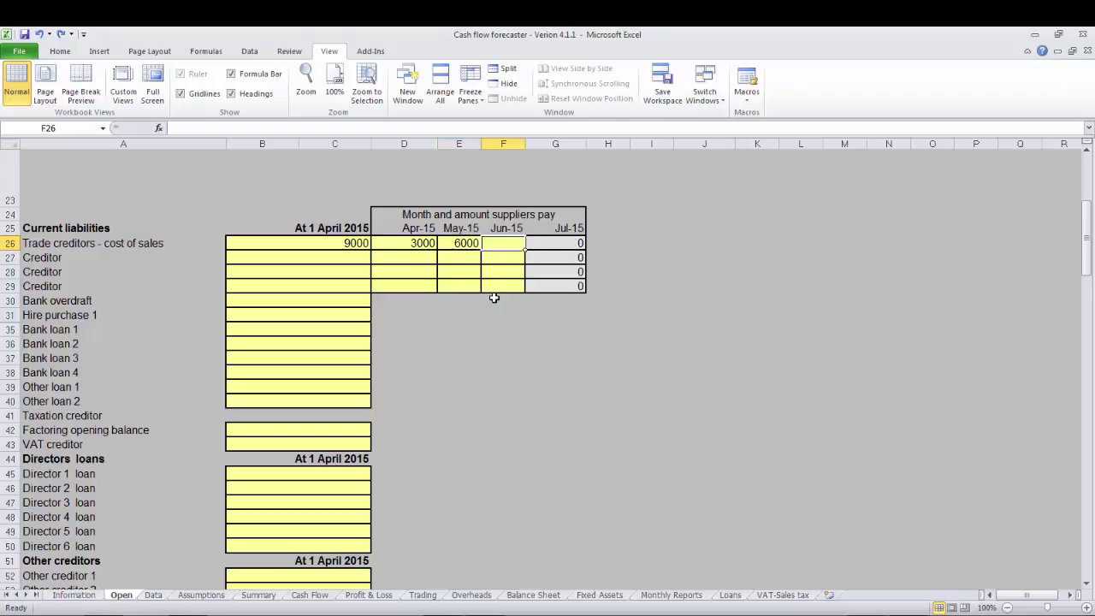
pyautogui.write('1000')
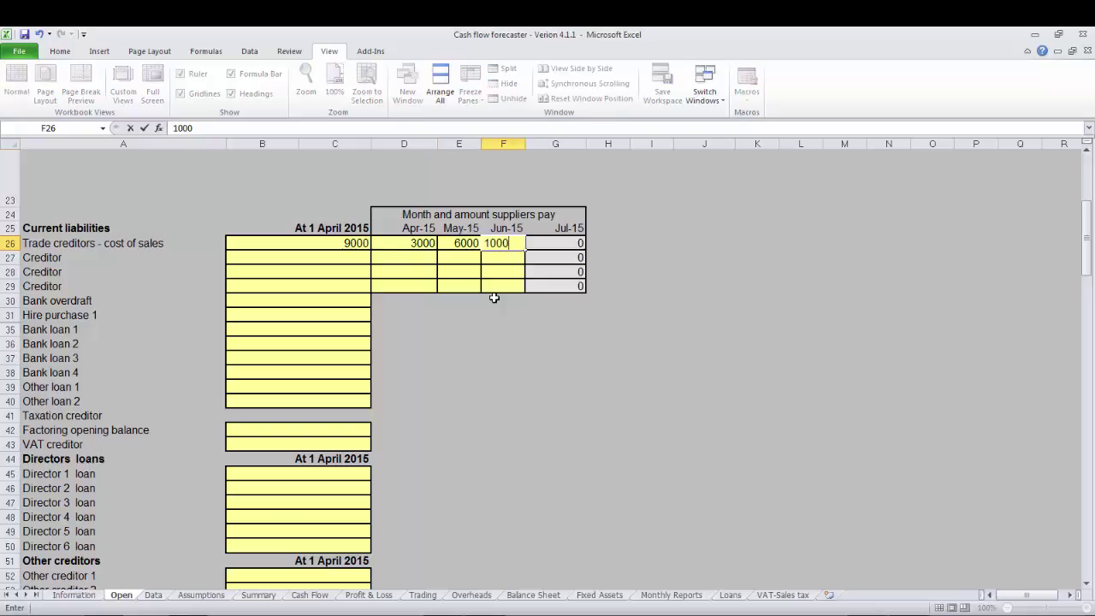
pyautogui.press('Return')
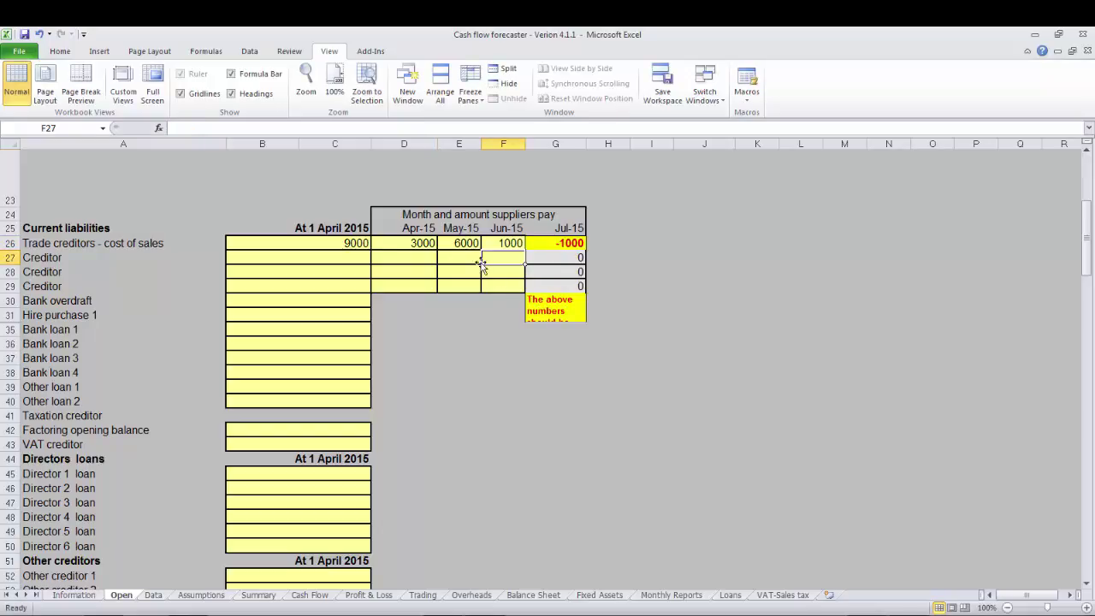
pyautogui.click(501, 243)
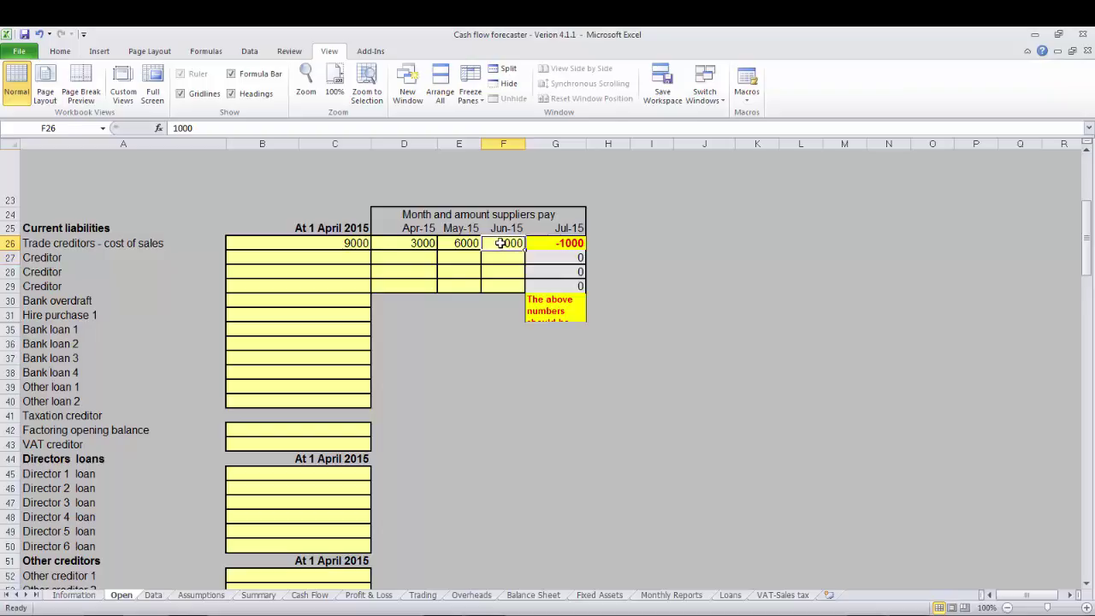
pyautogui.press('Delete')
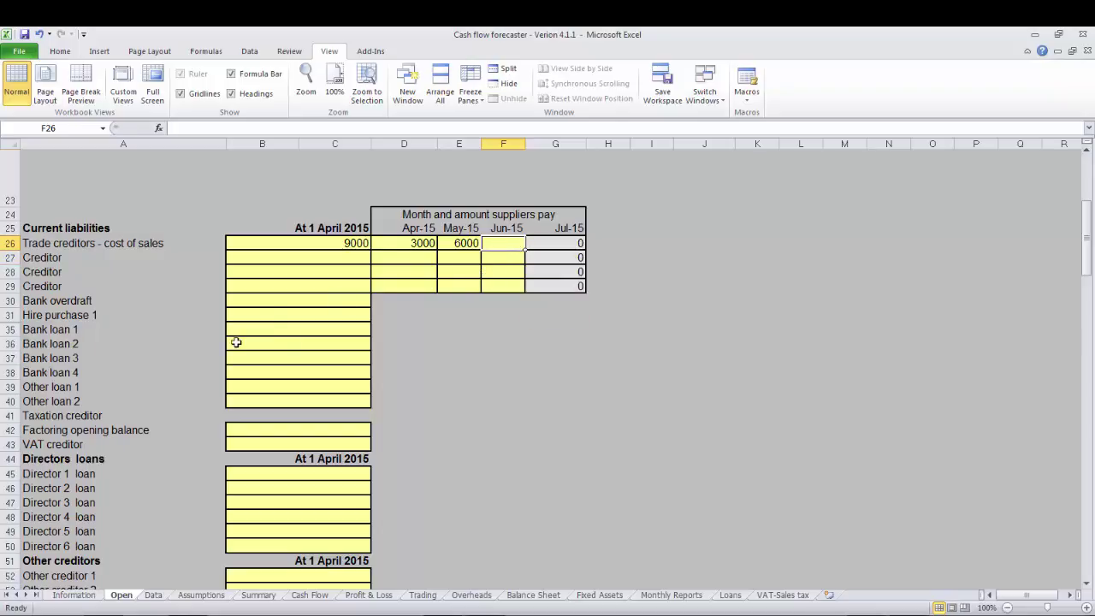
# - Enter 5000 as the opening balance for Hire purchase 1, leaving the Bank overdraft blank
pyautogui.click(254, 438)
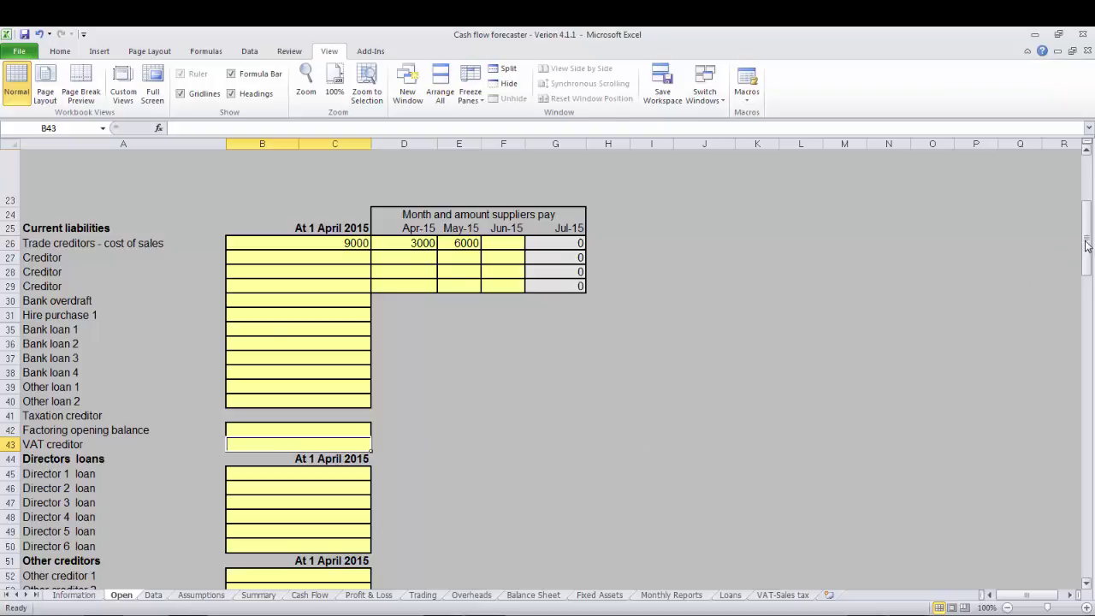
pyautogui.moveTo(1089, 246); pyautogui.dragTo(1087, 265)
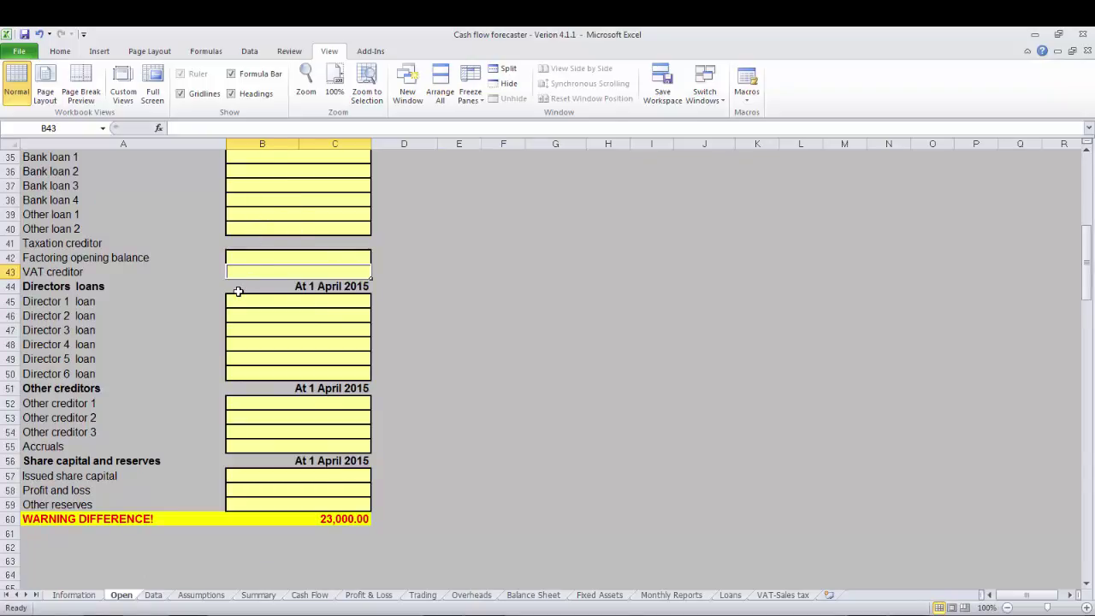
pyautogui.click(279, 162)
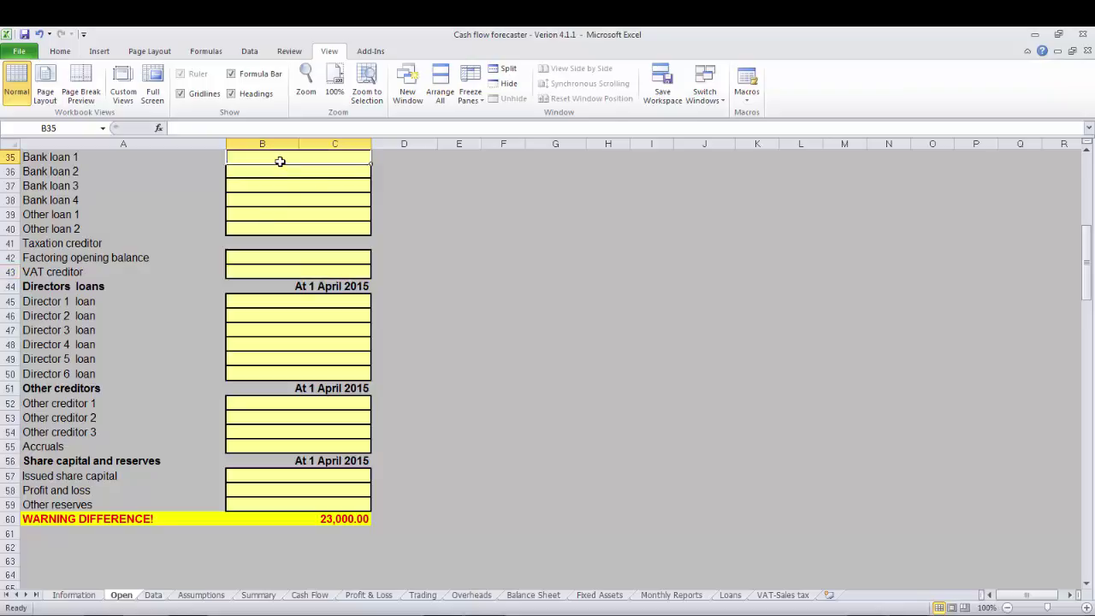
pyautogui.press('Up')
pyautogui.press('Up')
pyautogui.press('Up')
pyautogui.press('Down')
pyautogui.press('Down')
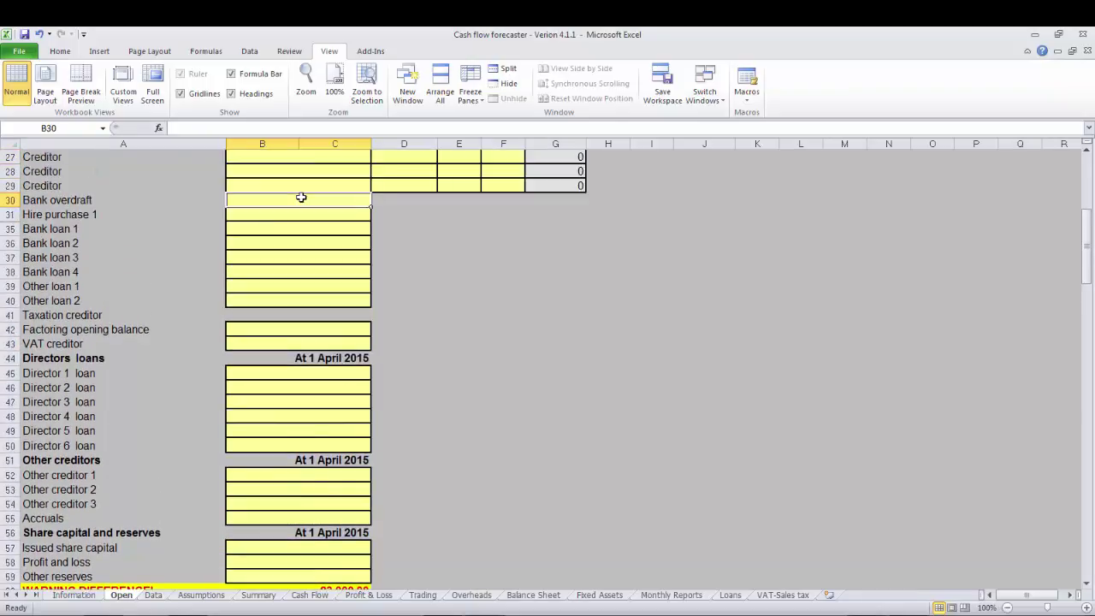
pyautogui.press('Down')
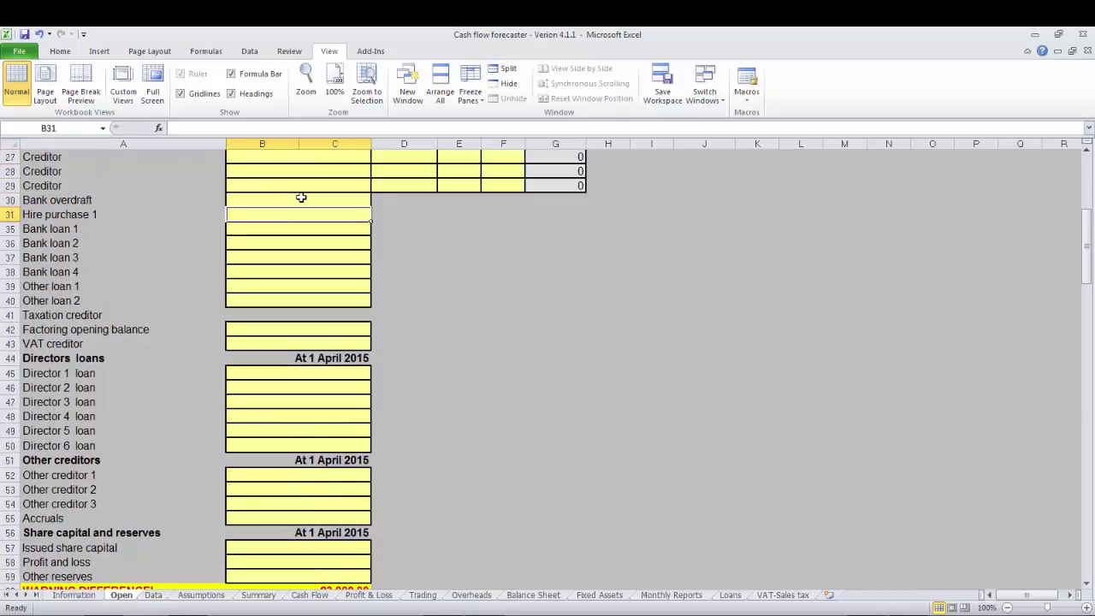
pyautogui.write('5000')
pyautogui.press('Return')
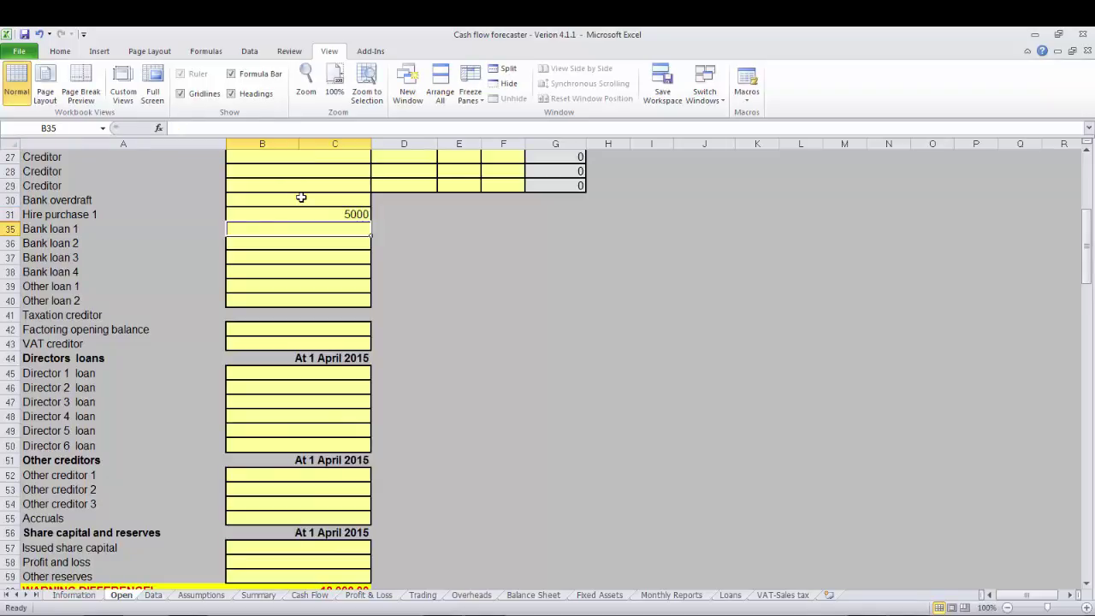
# - Enter 1000 for Director 1 loan under Directors loans, leaving the bank loans, other loans and VAT creditor blank
pyautogui.press('Down')
pyautogui.press('Down')
pyautogui.press('Down')
pyautogui.press('Down')
pyautogui.press('Down')
pyautogui.press('Down')
pyautogui.press('Down')
pyautogui.press('Down')
pyautogui.press('Down')
pyautogui.press('Down')
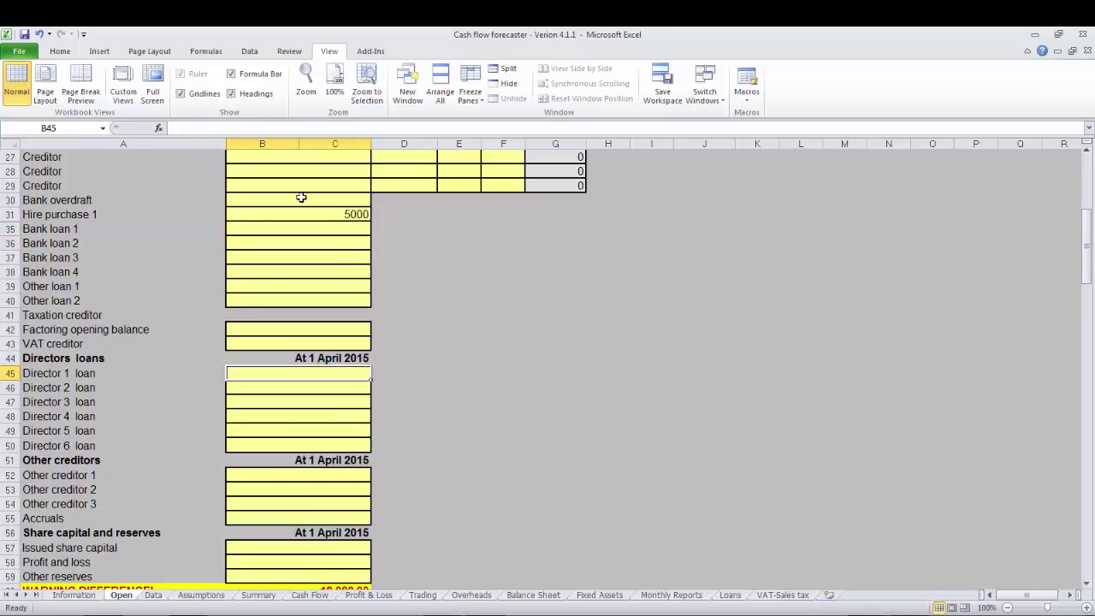
pyautogui.write('1000')
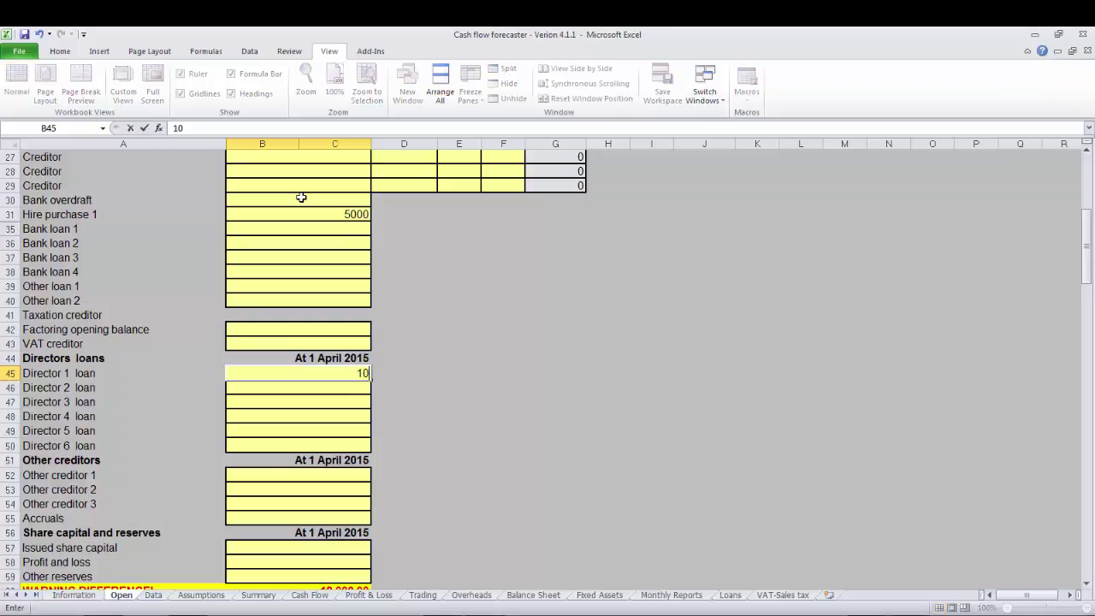
pyautogui.press('Return')
# - Enter 500 for Other creditor 1 under Other creditors, leaving the remaining director loans blank
pyautogui.press('Down')
pyautogui.press('Down')
pyautogui.press('Down')
pyautogui.press('Down')
pyautogui.press('Down')
pyautogui.press('Down')
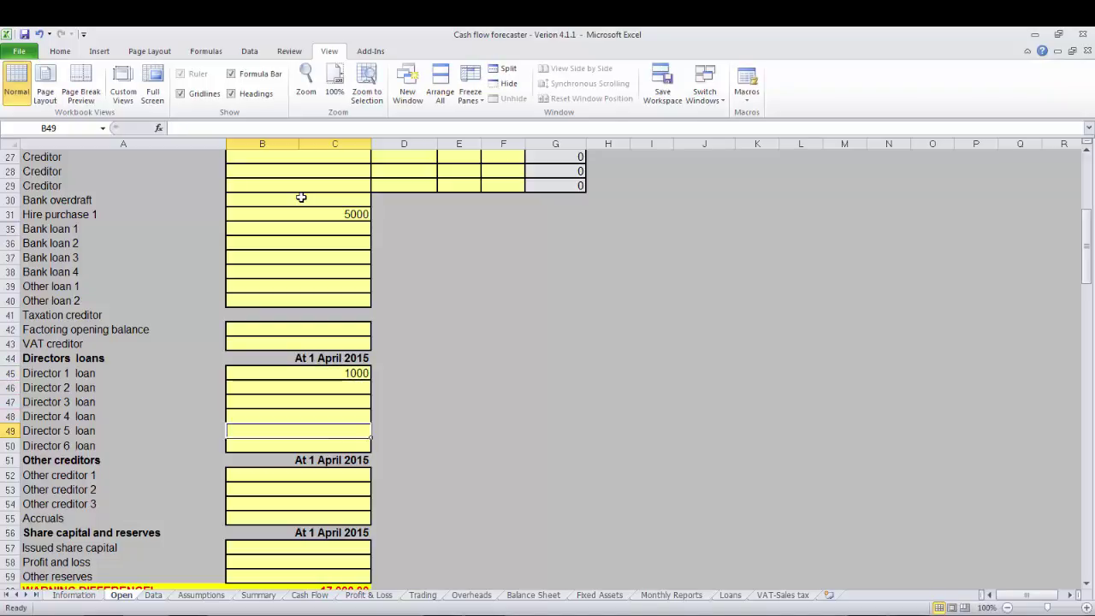
pyautogui.write('500')
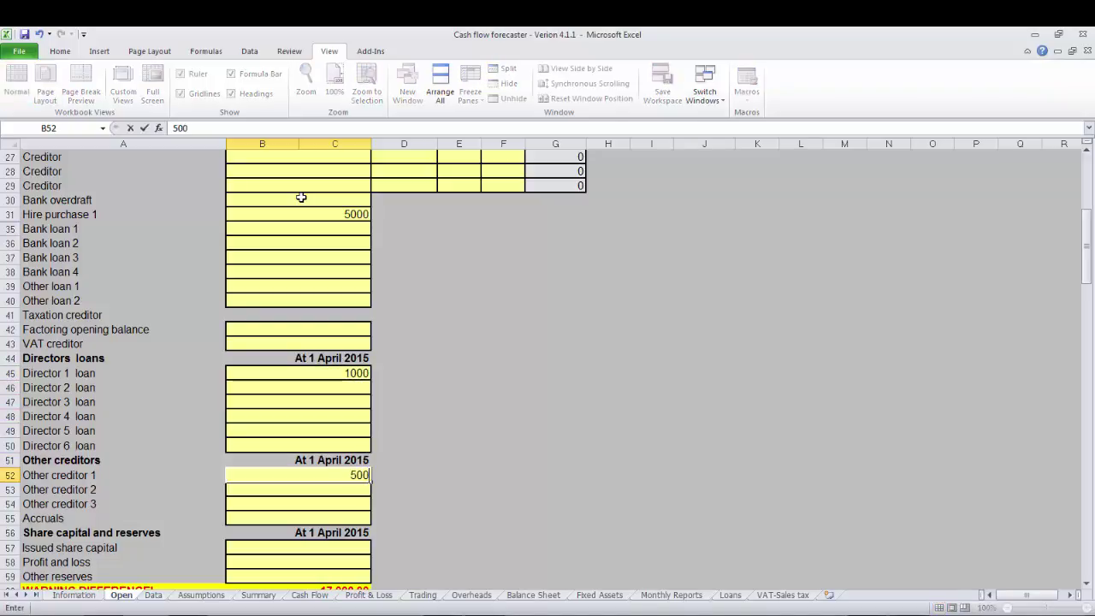
pyautogui.press('Return')
# - Examine the difference warning below Share capital and reserves, then on the Profit & Loss, Fixed Assets and Balance Sheet sheets
pyautogui.press('Down')
pyautogui.press('Down')
pyautogui.press('Down')
pyautogui.press('Down')
pyautogui.press('Down')
pyautogui.press('Down')
pyautogui.press('Down')
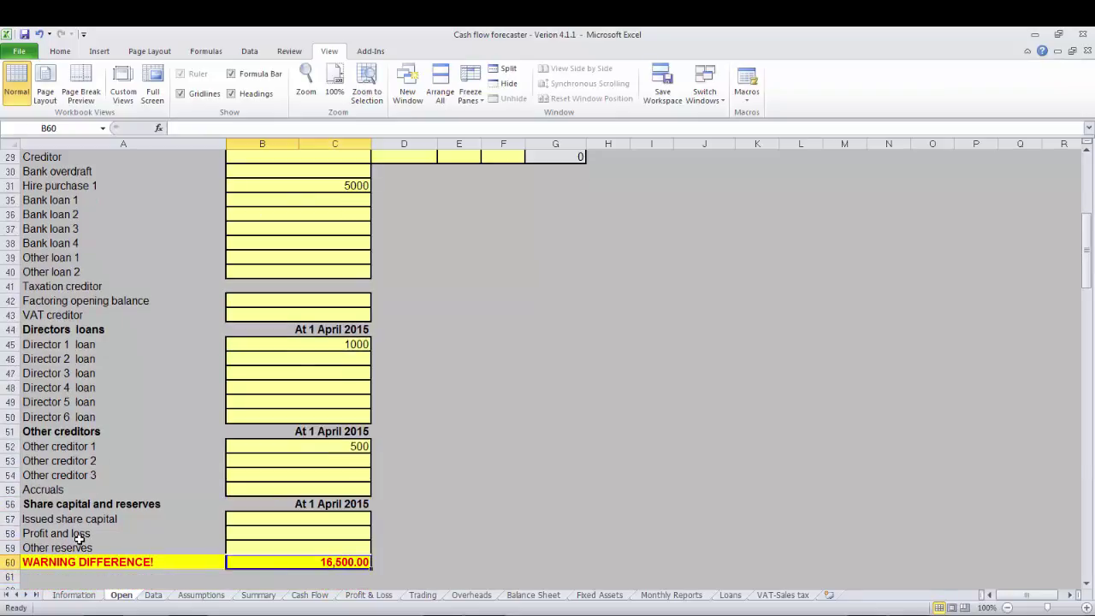
pyautogui.click(376, 596)
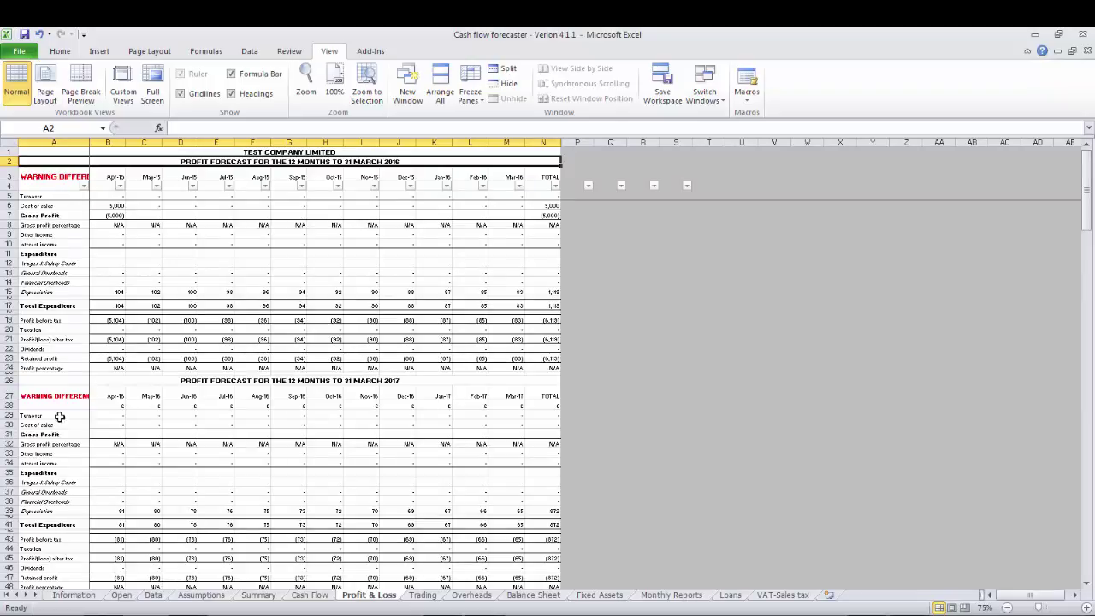
pyautogui.click(591, 598)
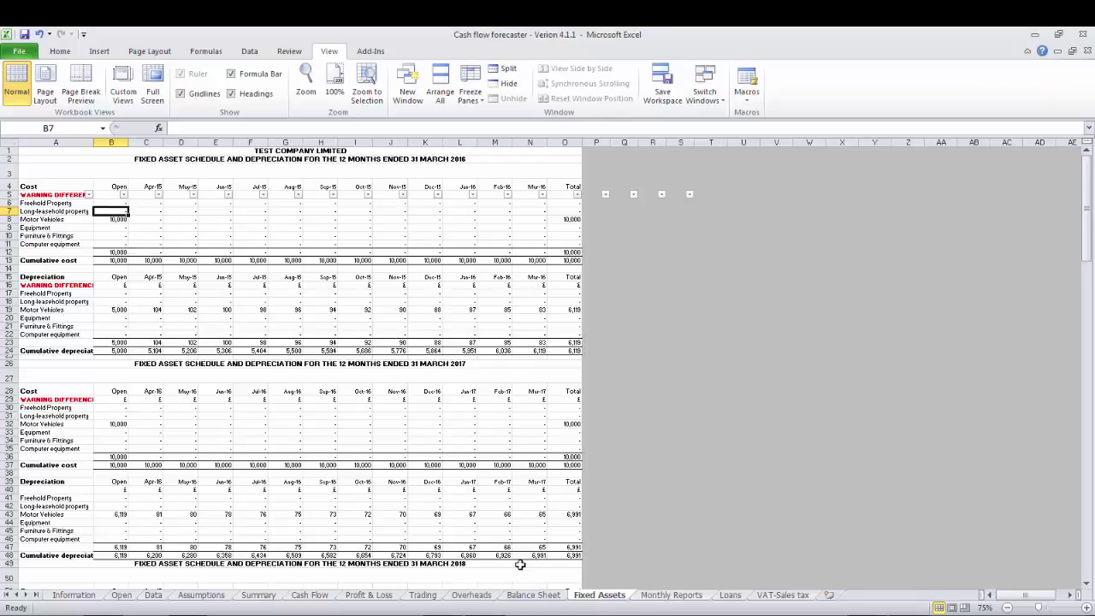
pyautogui.click(531, 598)
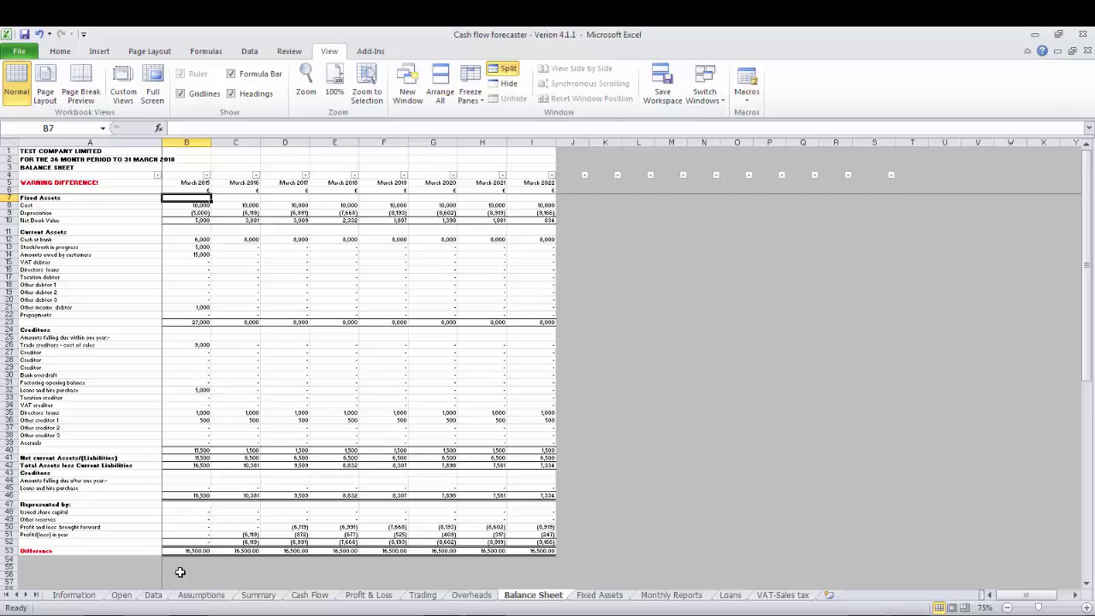
# - On the Open sheet, enter 100 for Issued share capital and 16400 for Profit and loss to balance the opening figures
pyautogui.click(125, 597)
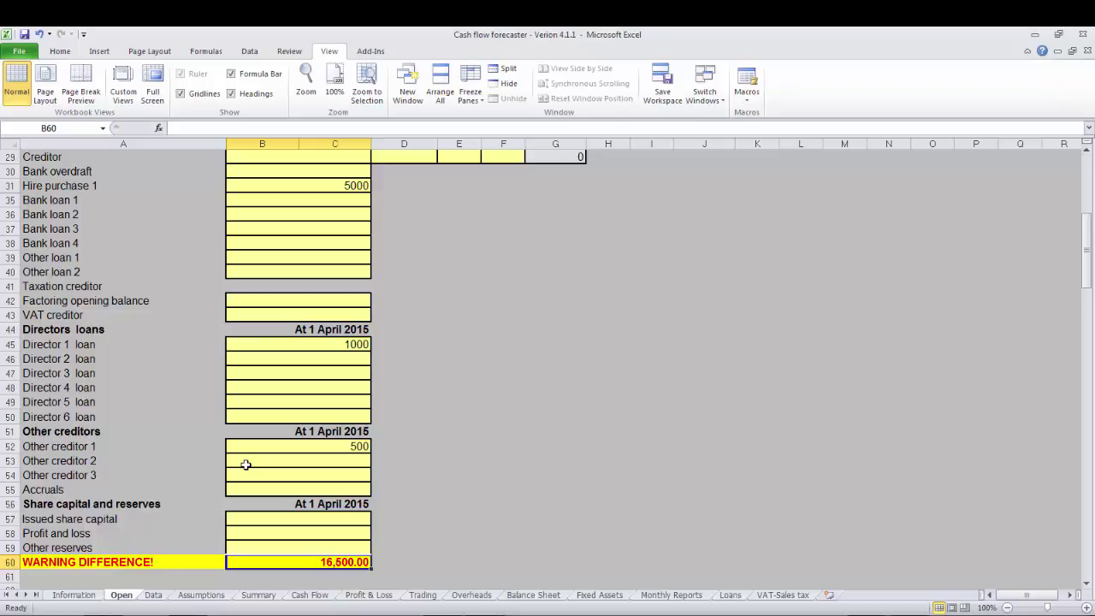
pyautogui.click(262, 520)
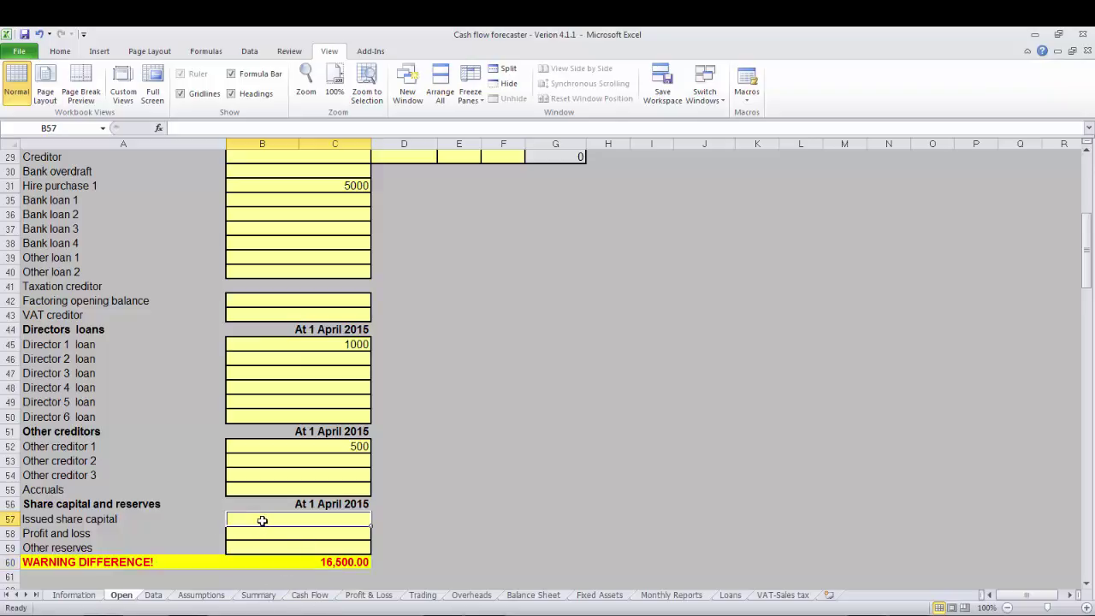
pyautogui.write('100')
pyautogui.press('Return')
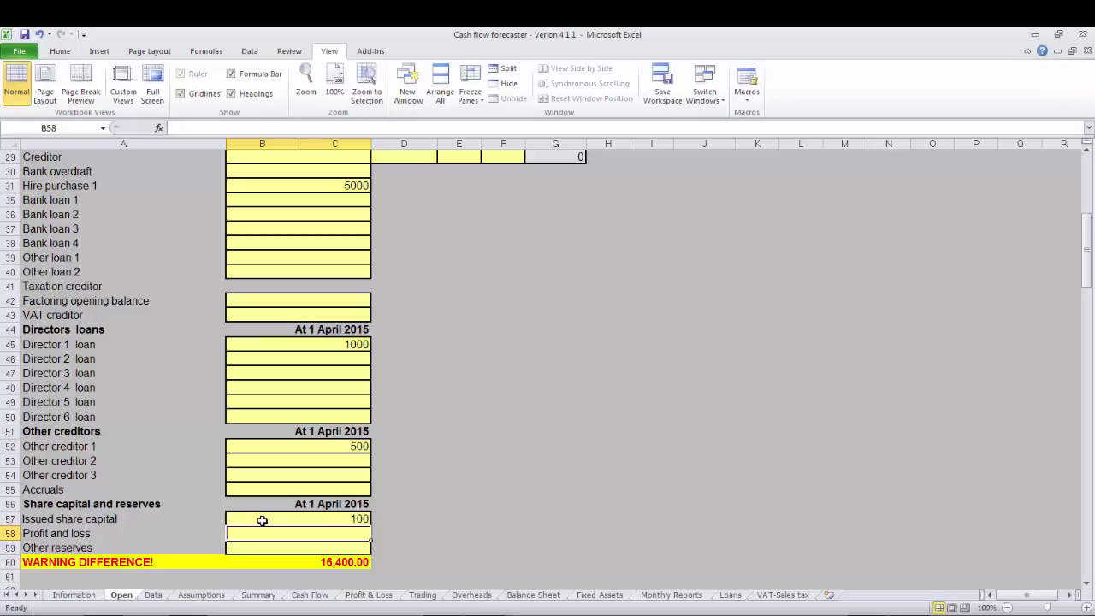
pyautogui.write('16400')
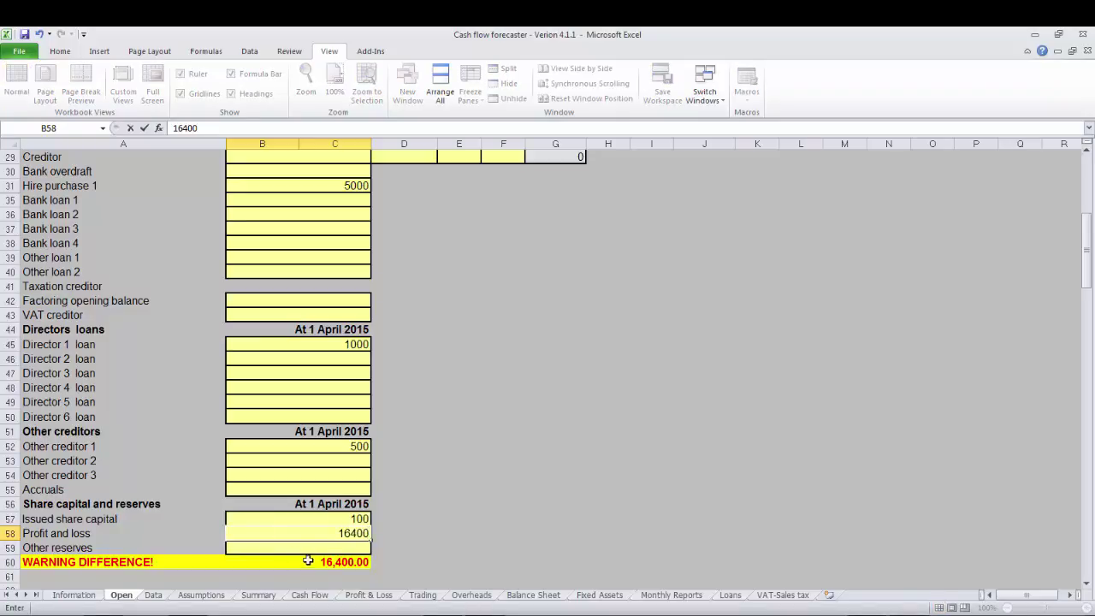
pyautogui.press('Return')
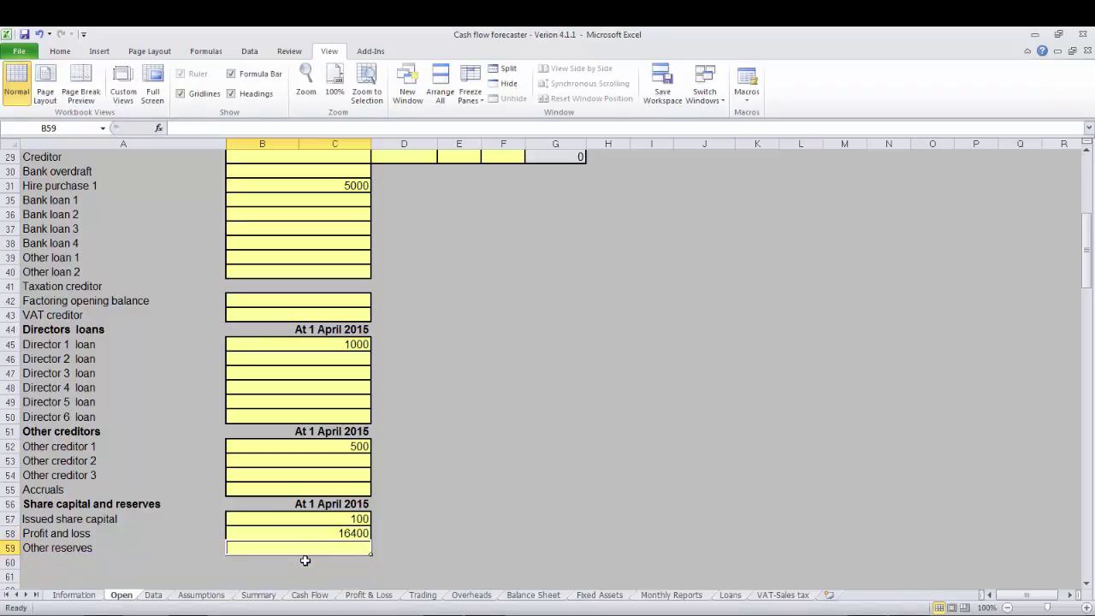
pyautogui.press('Up')
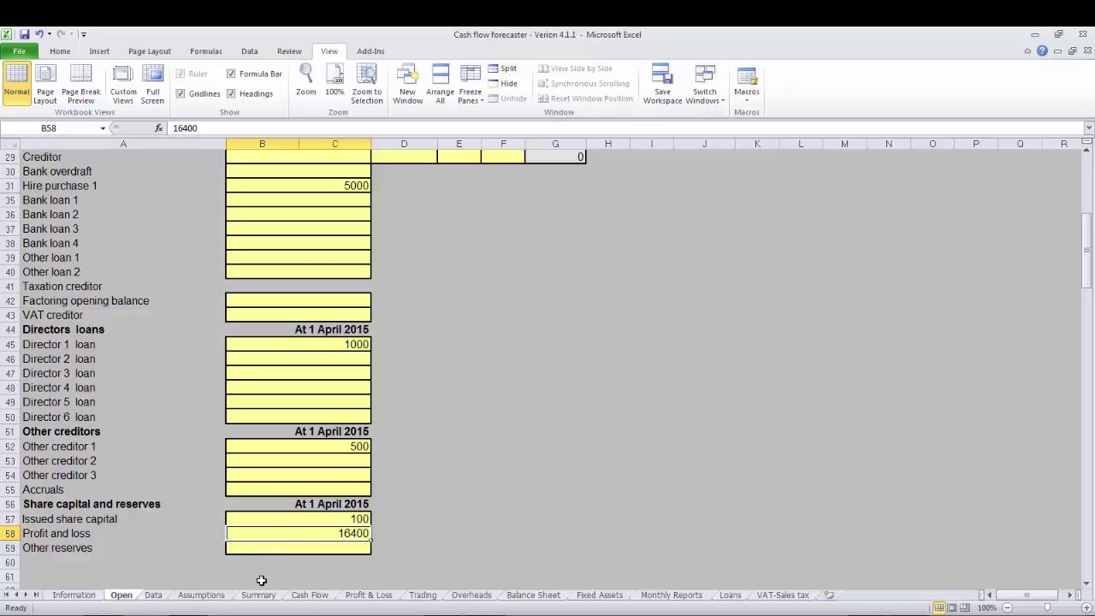
# - Compare the receipts and payments on the Cash Flow sheet with the monthly payment figures on the Open sheet
pyautogui.click(309, 595)
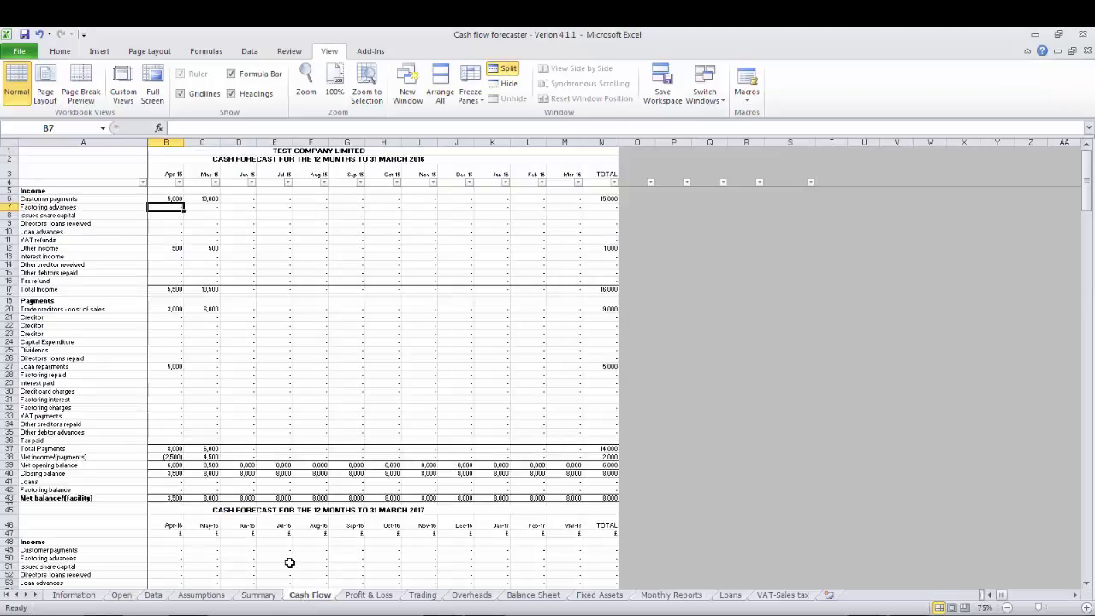
pyautogui.press('Up')
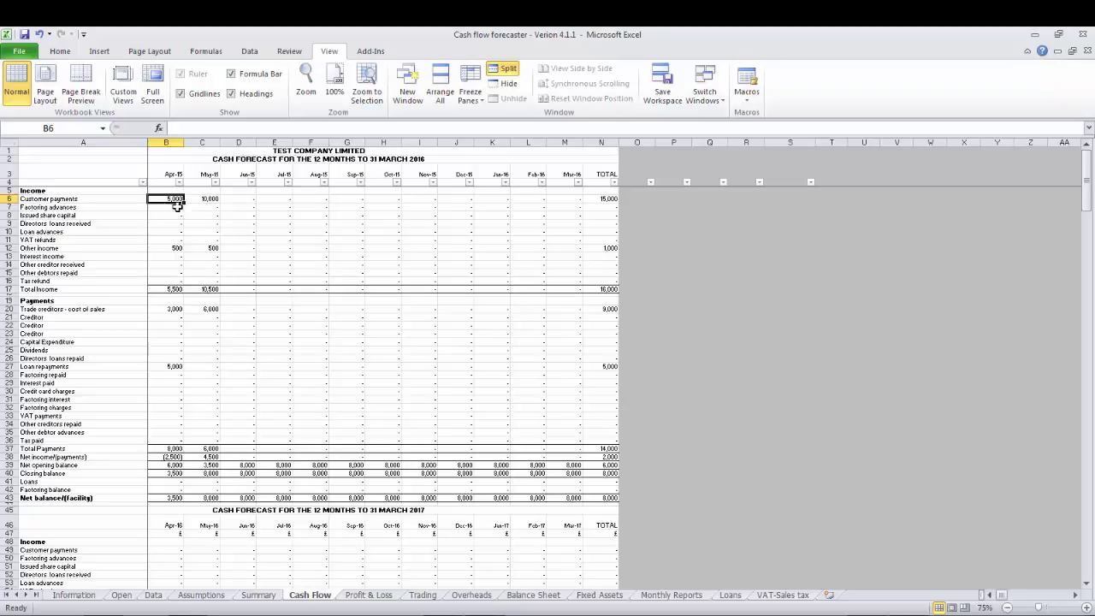
pyautogui.click(121, 594)
pyautogui.press('Up')
pyautogui.press('Up')
pyautogui.press('Up')
pyautogui.press('Up')
pyautogui.press('Up')
pyautogui.press('Up')
pyautogui.press('Up')
pyautogui.press('Up')
pyautogui.press('Up')
pyautogui.press('Up')
pyautogui.press('Up')
pyautogui.press('Up')
pyautogui.press('Up')
pyautogui.press('Up')
pyautogui.press('Up')
pyautogui.press('Up')
pyautogui.press('Up')
pyautogui.press('Up')
pyautogui.press('Up')
pyautogui.press('Up')
pyautogui.press('Up')
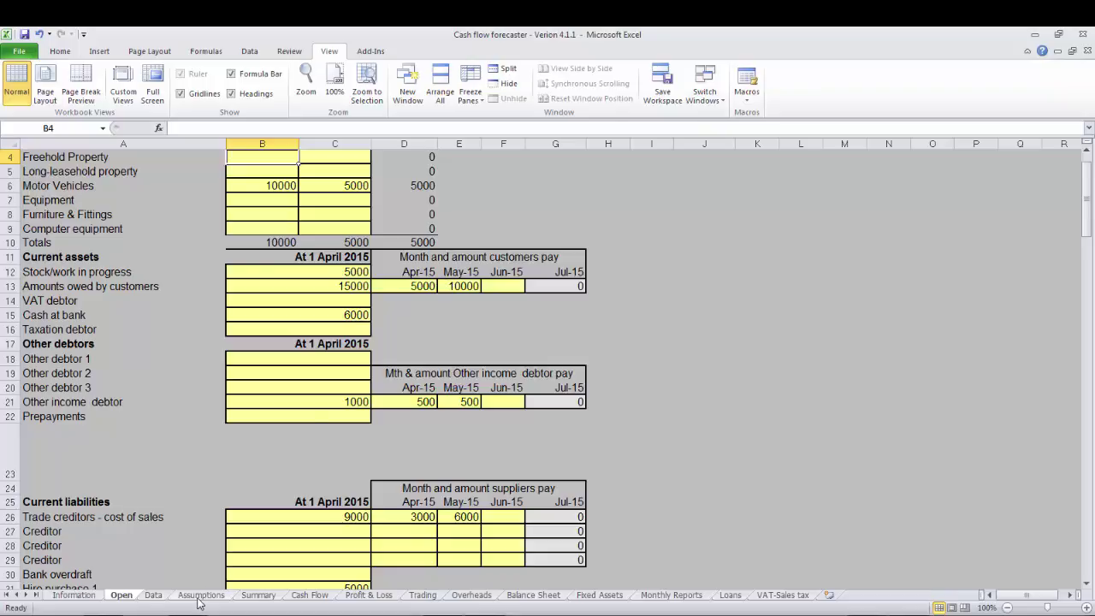
pyautogui.click(292, 599)
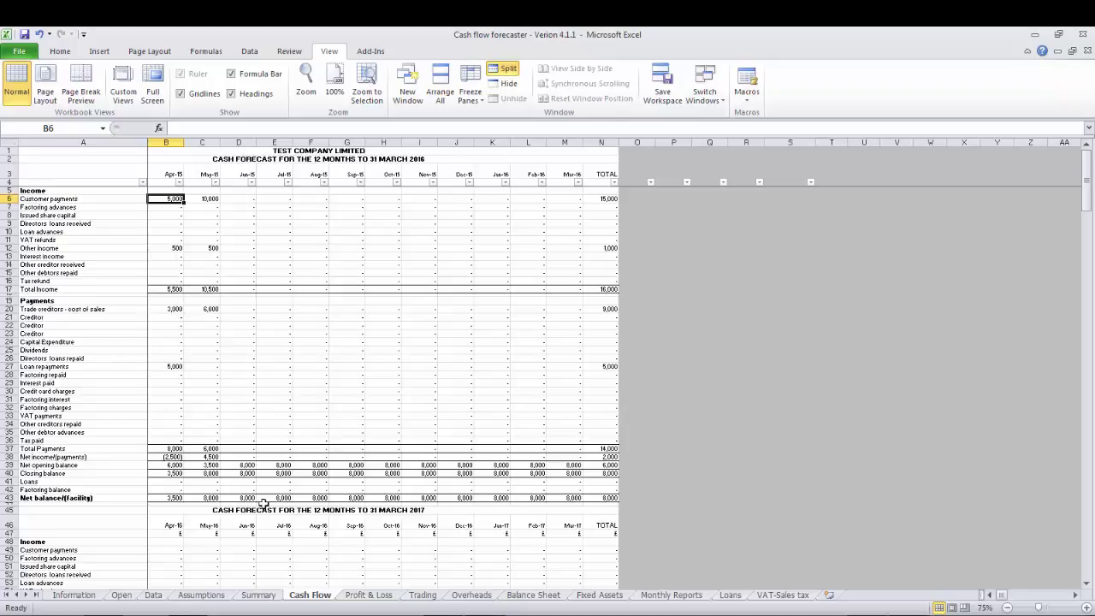
# - Review the Balance Sheet, hiding its zero-value rows and showing them again
pyautogui.click(366, 596)
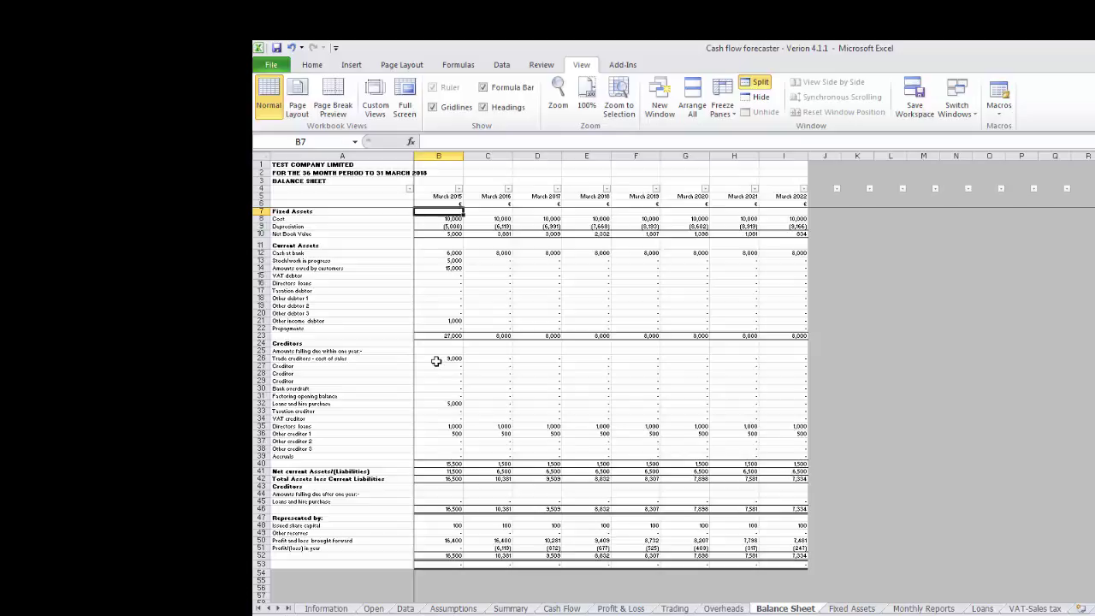
pyautogui.hotkey('ctrl', 'h')
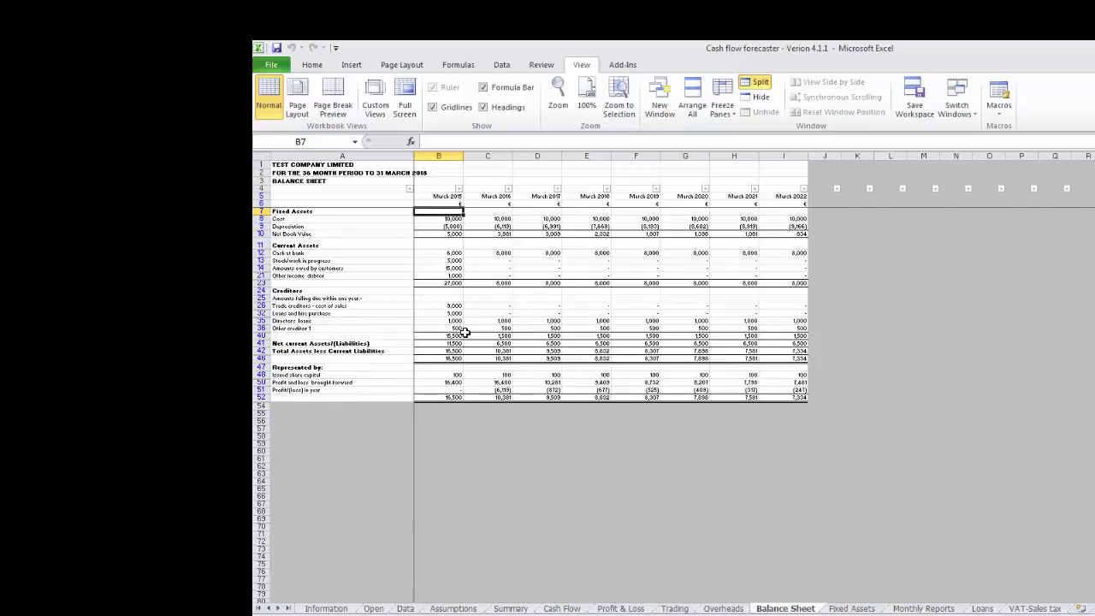
pyautogui.hotkey('ctrl', 'h')
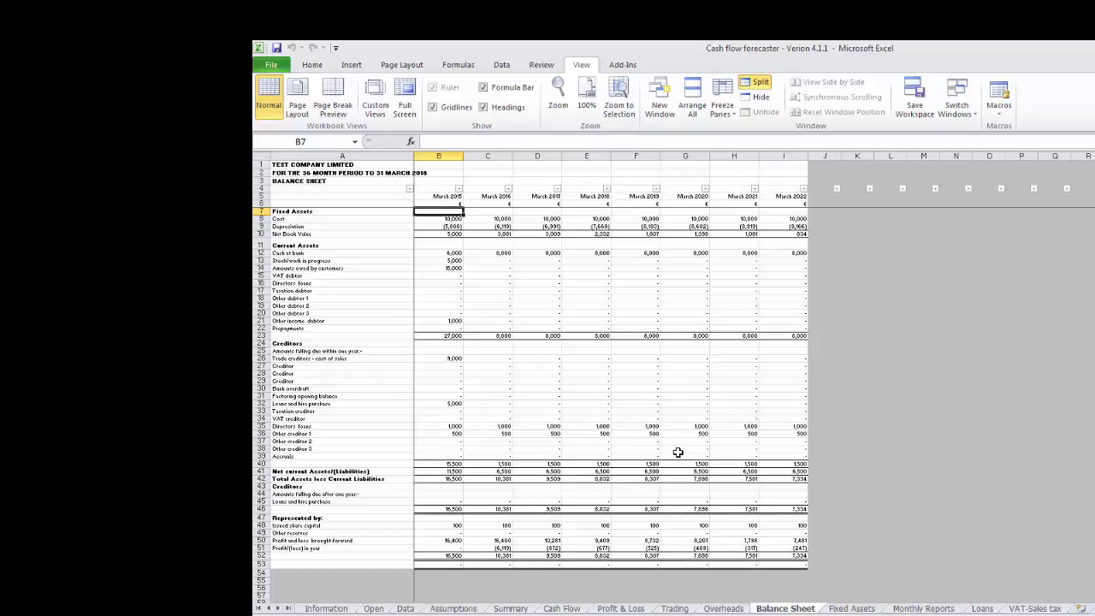
# - Return to the start of the Open sheet and select the Freehold Property cost cell
pyautogui.click(379, 608)
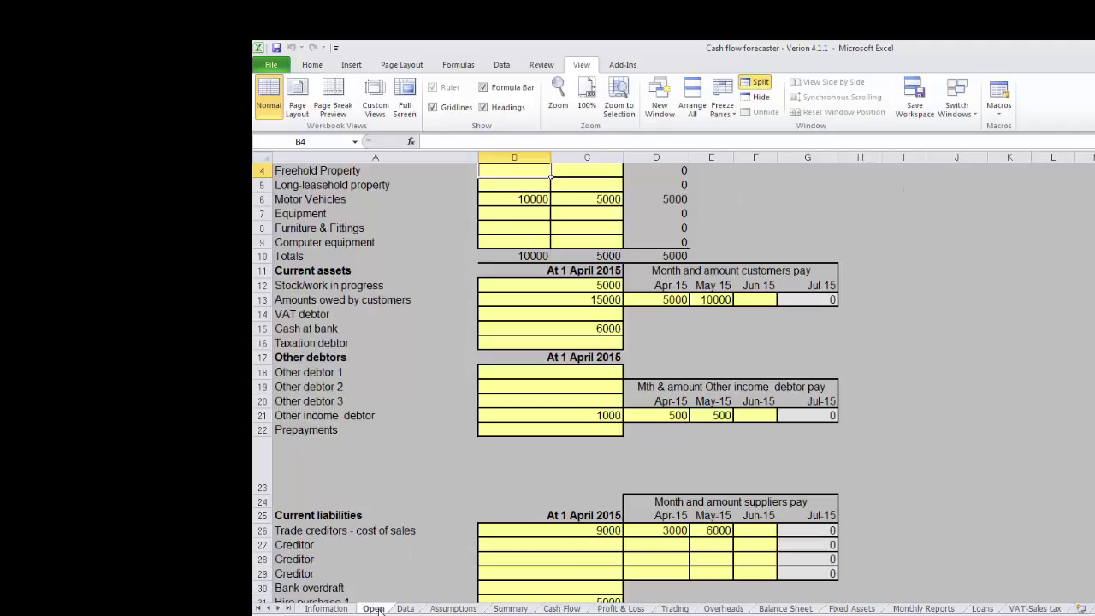
pyautogui.click(530, 544)
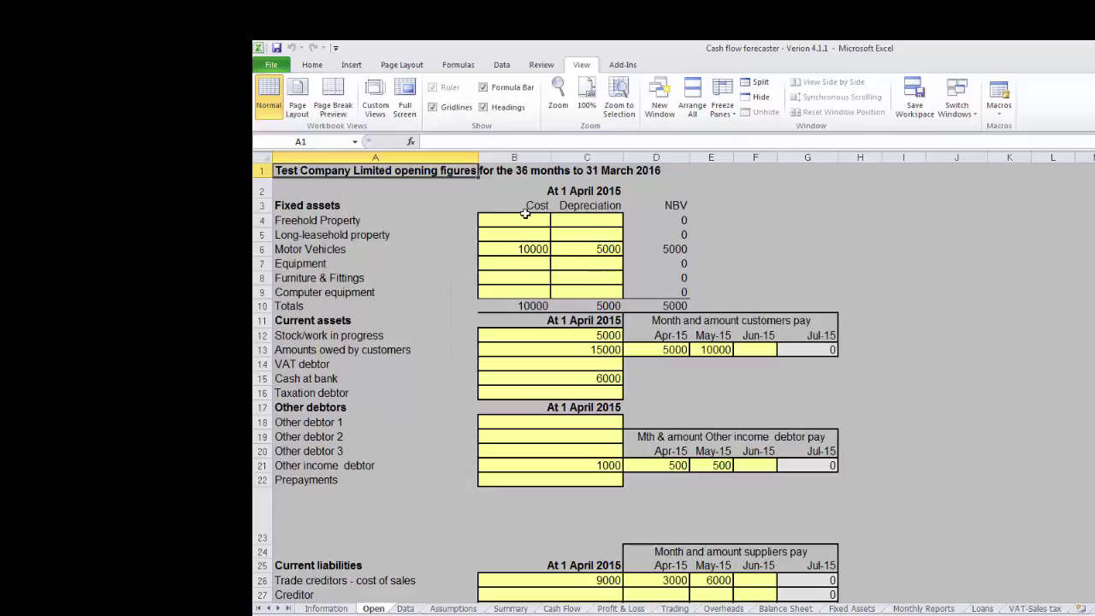
pyautogui.click(525, 219)
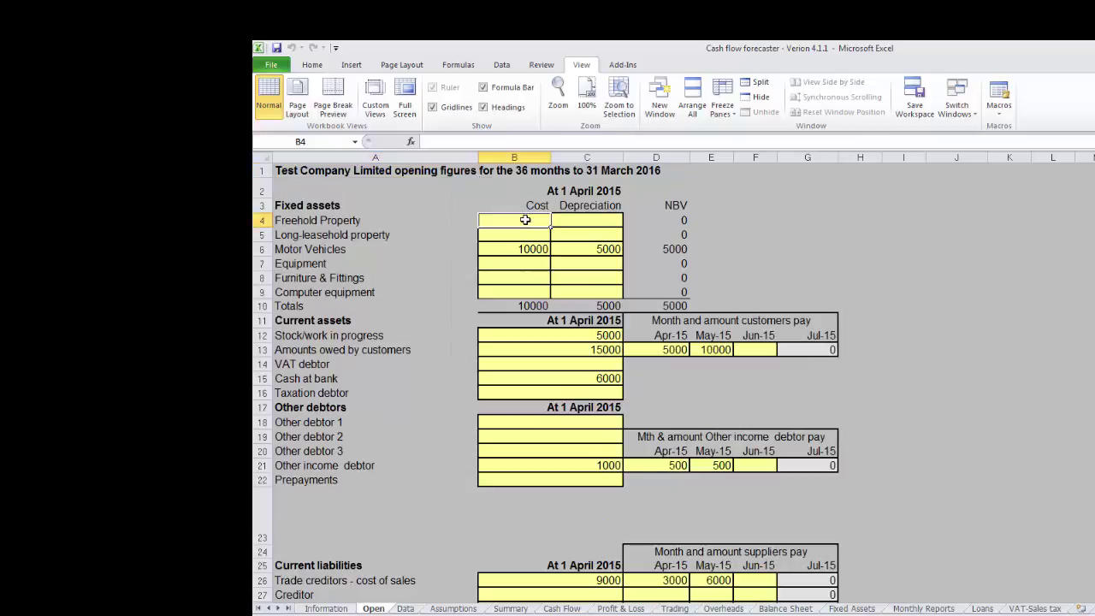